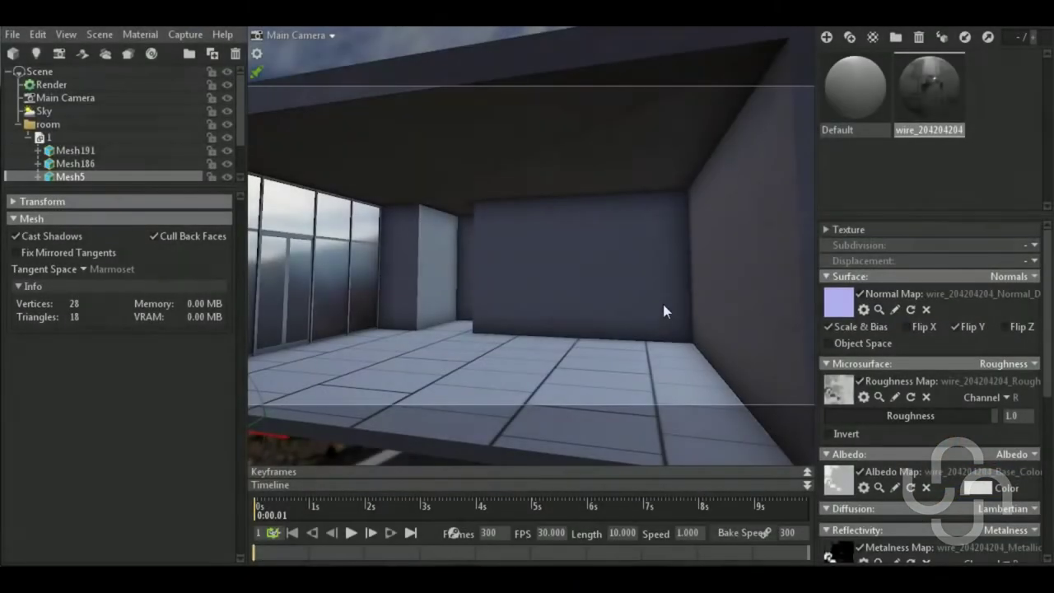
Orbit the room view slightly and collapse the room group in the Scene tree
left_click_drag(663, 303, 669, 301)
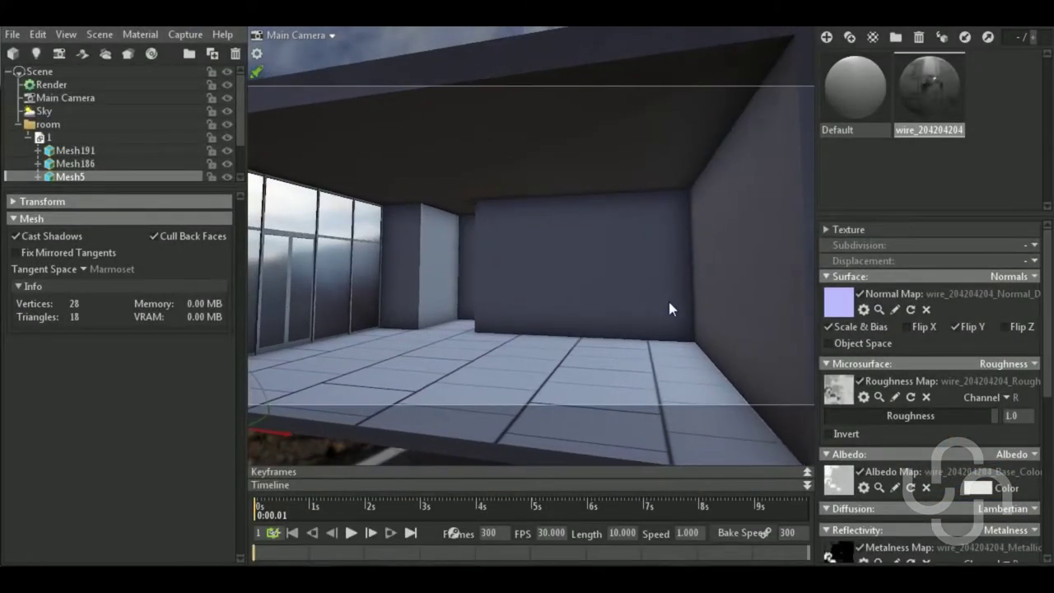
mouse_move(651, 351)
left_mouse_down()
mouse_move(666, 350)
mouse_move(655, 351)
left_mouse_up()
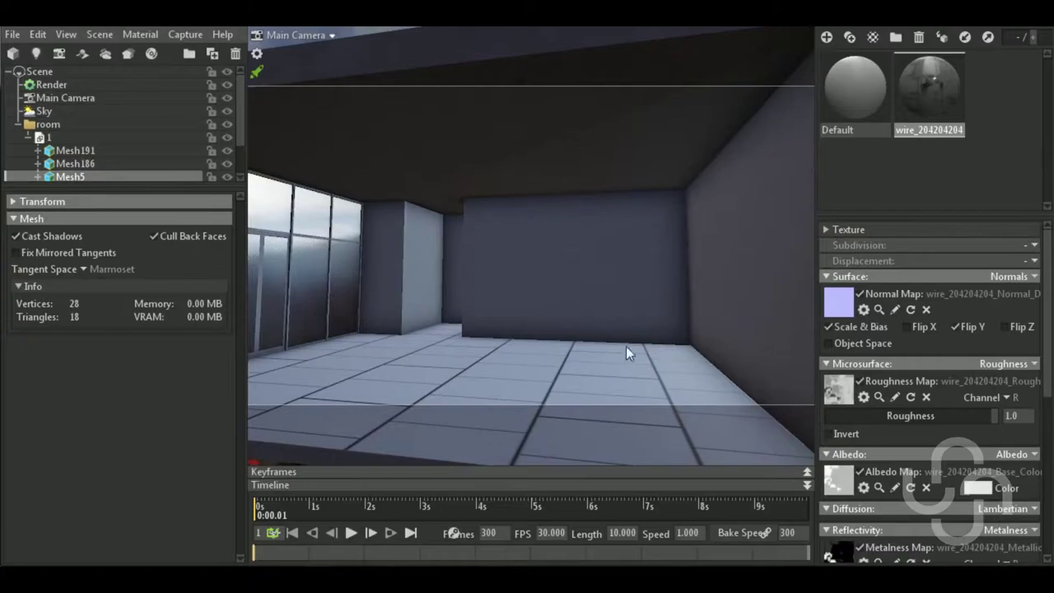
left_click(18, 124)
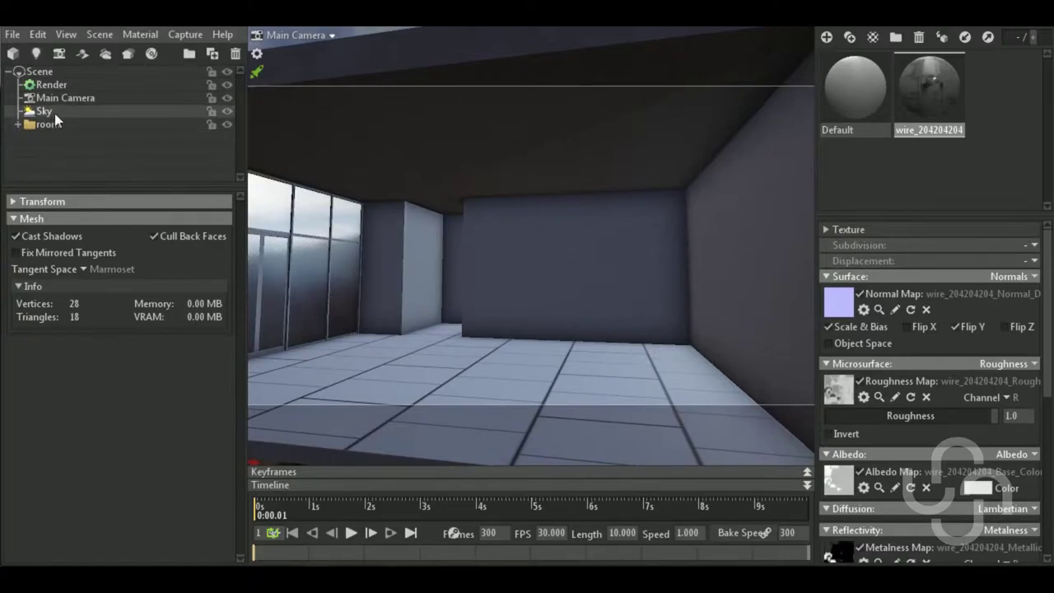
Add Sky Light 1 from a spot on the sky image and raise its brightness to 5.794
left_click(63, 109)
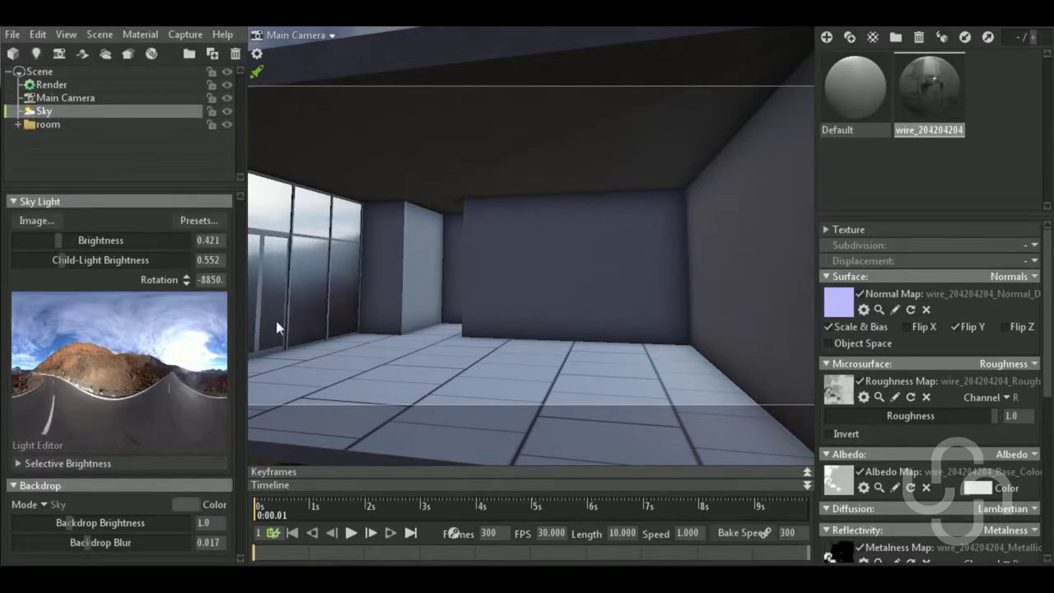
mouse_move(118, 363)
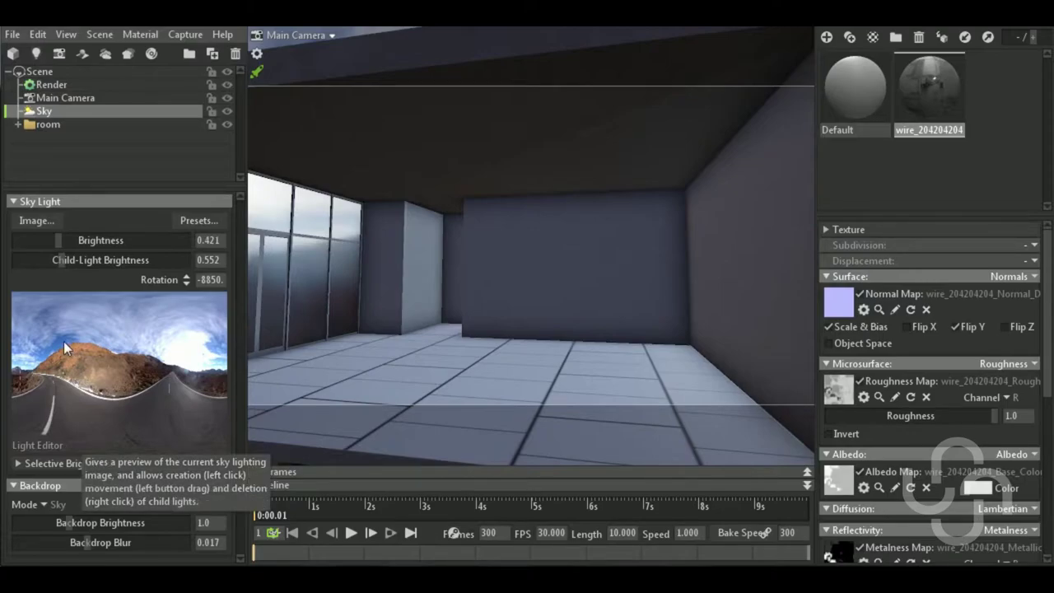
left_click(64, 341)
left_click(99, 130)
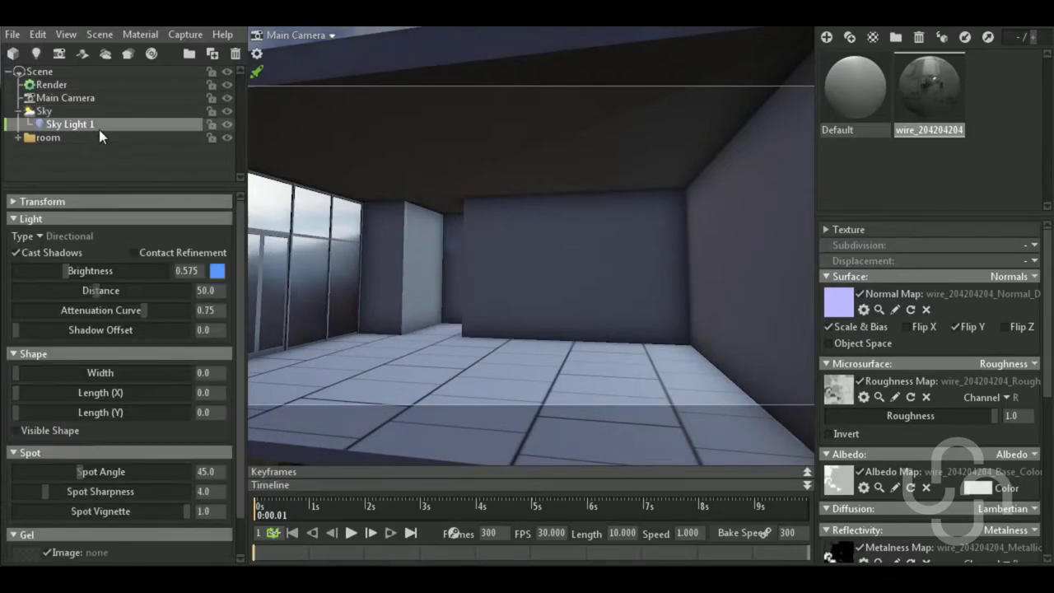
mouse_move(71, 270)
left_mouse_down()
mouse_move(120, 269)
mouse_move(94, 269)
left_mouse_up()
Make Sky Light 1 white and rotate it to change the shadow direction
left_click(218, 271)
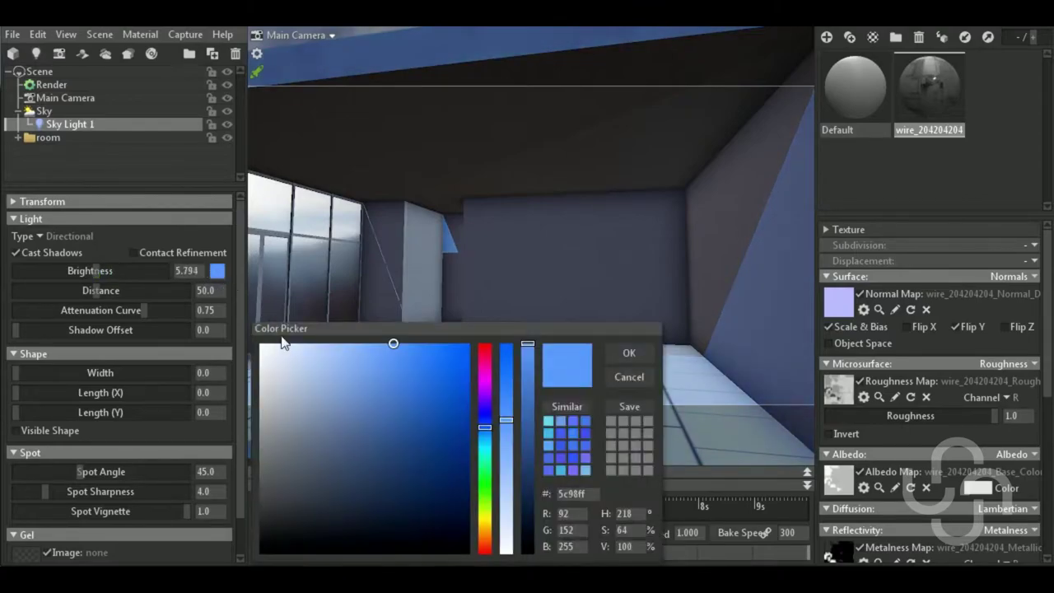
left_click_drag(283, 343, 260, 344)
left_click(630, 352)
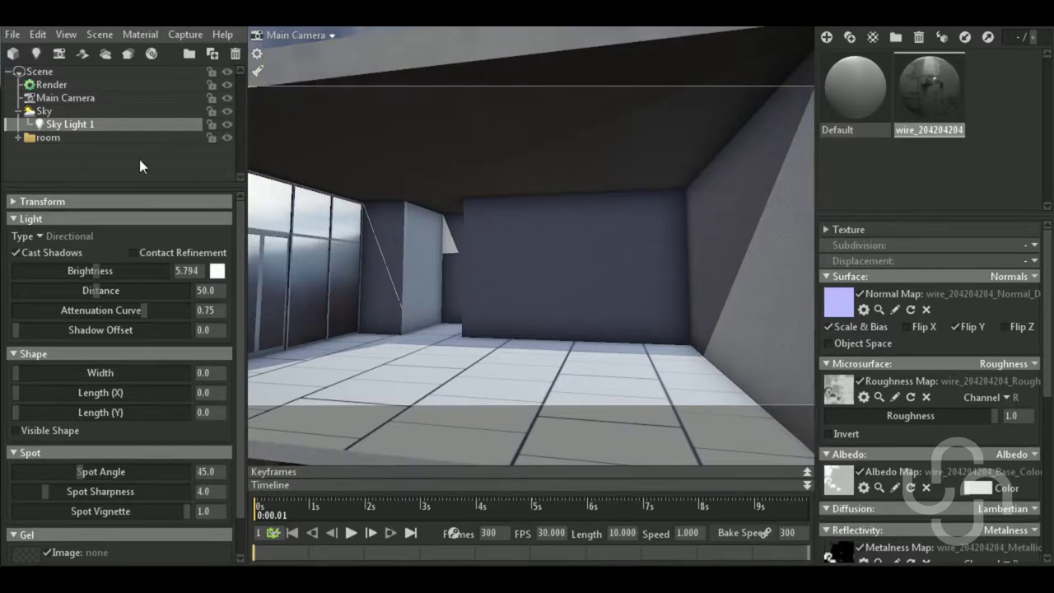
mouse_move(565, 370)
left_mouse_down("shift")
mouse_move(532, 366)
mouse_move(629, 361)
mouse_move(566, 359)
mouse_move(599, 355)
mouse_move(588, 355)
left_mouse_up("shift")
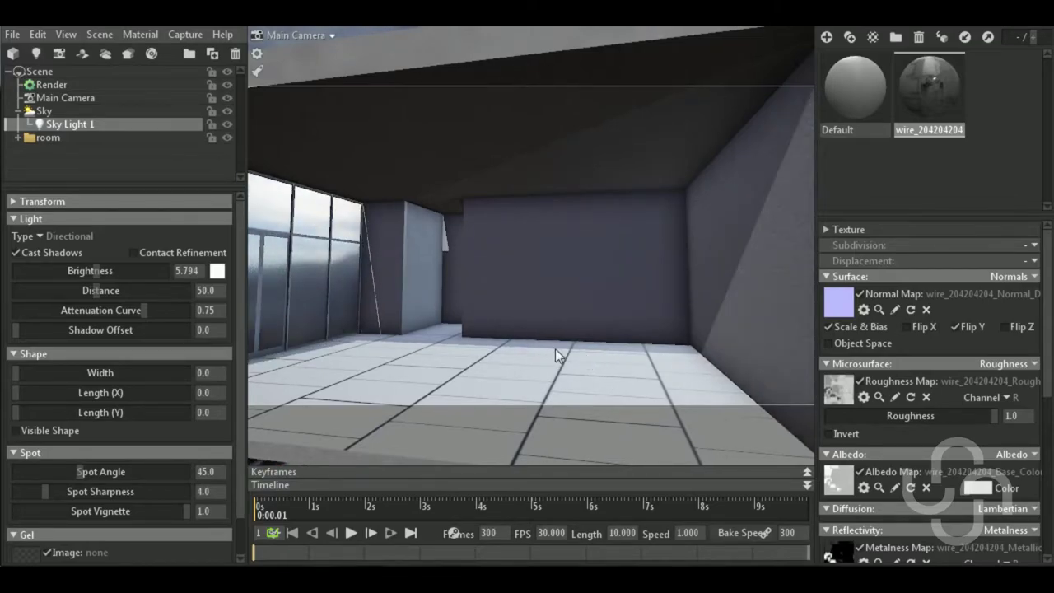
Enable local reflections and global illumination with diffuse and secondary bounces
left_click(59, 86)
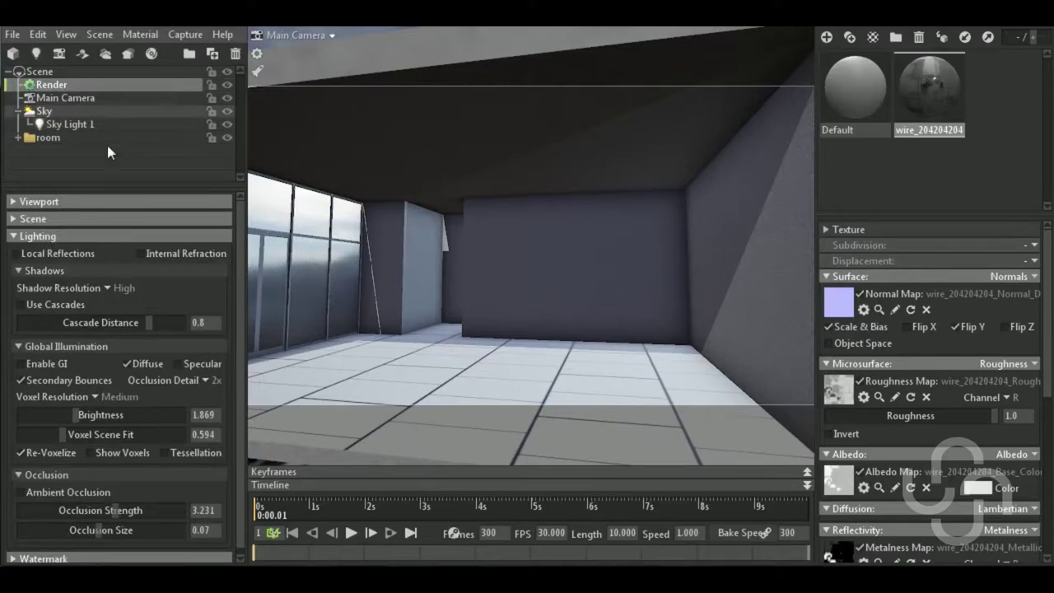
left_click(20, 254)
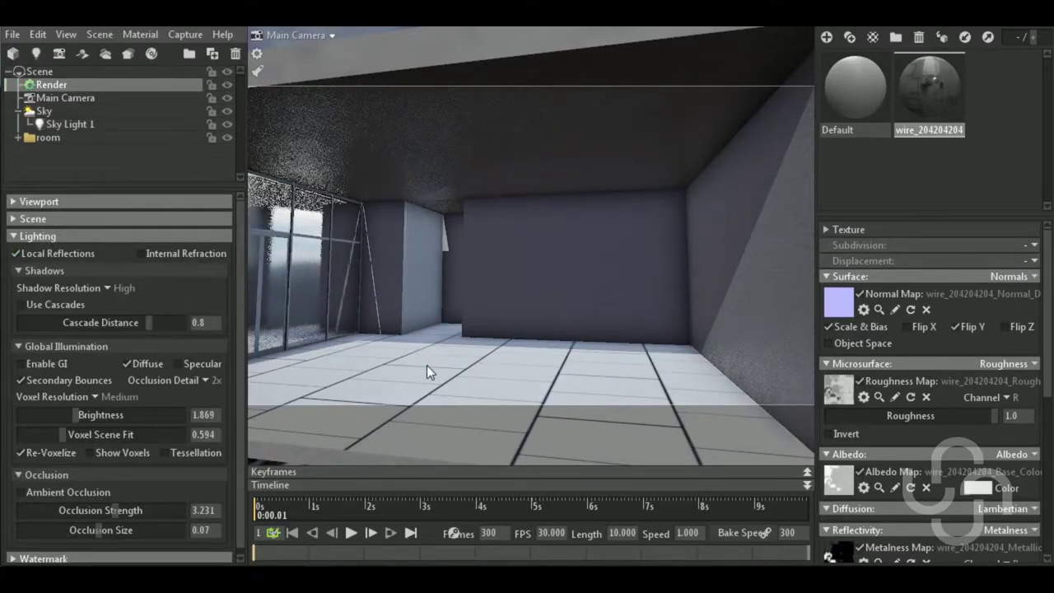
left_click_drag(427, 365, 434, 365)
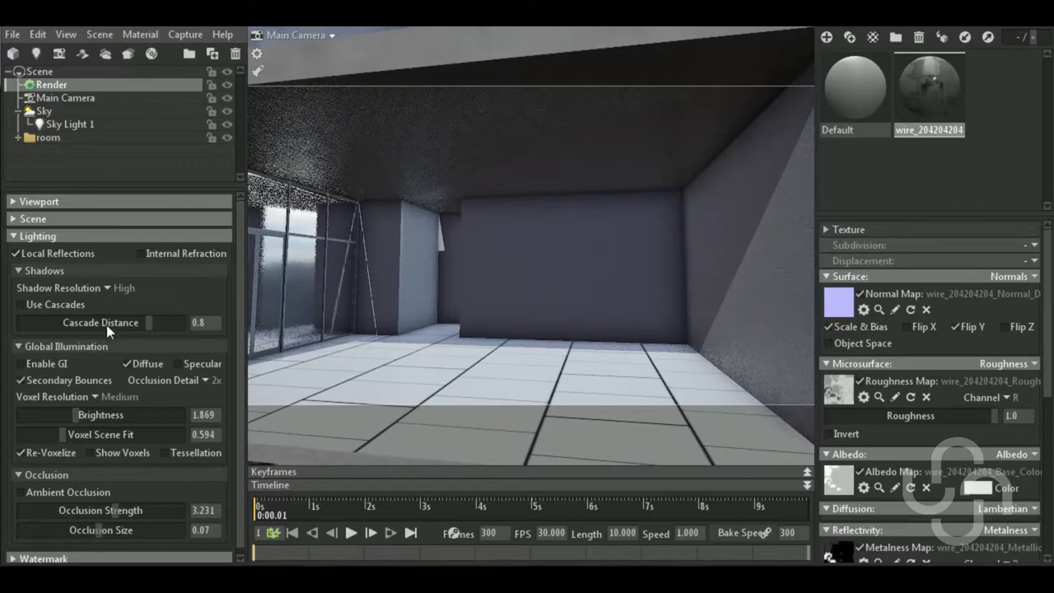
left_click(33, 363)
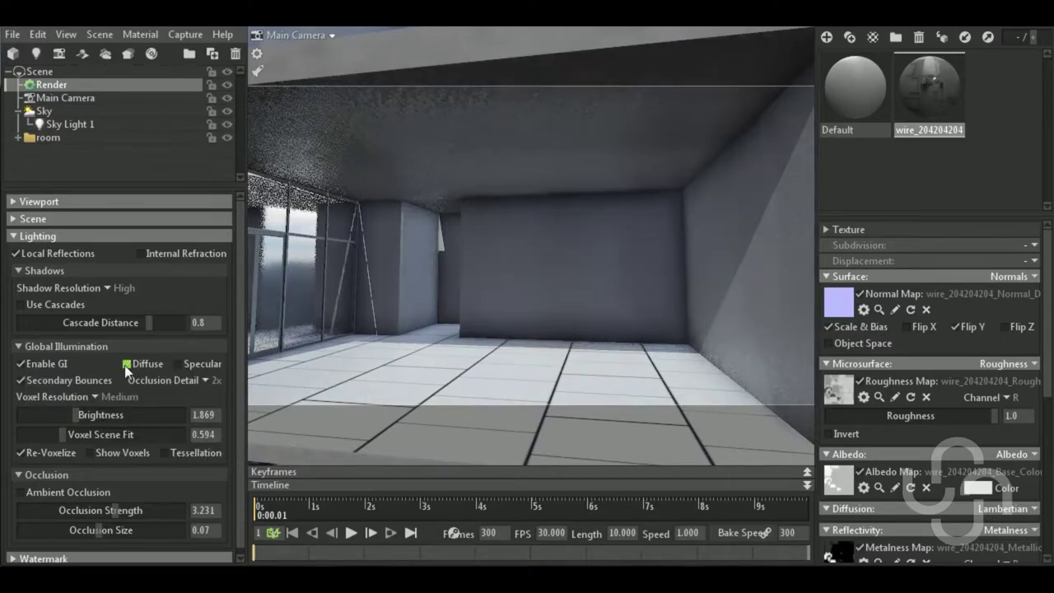
left_click(126, 364)
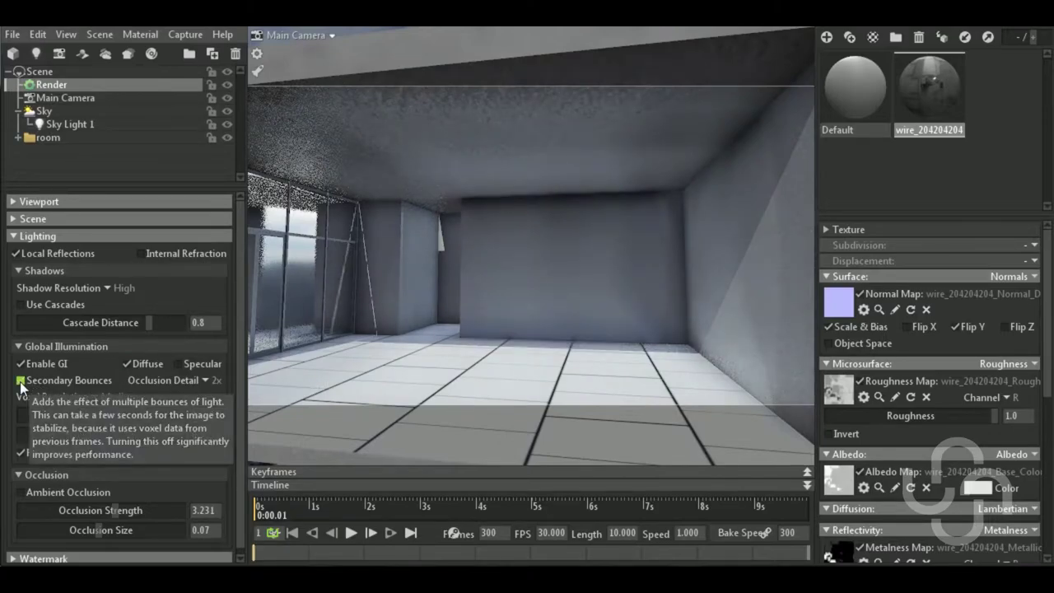
left_click(20, 380)
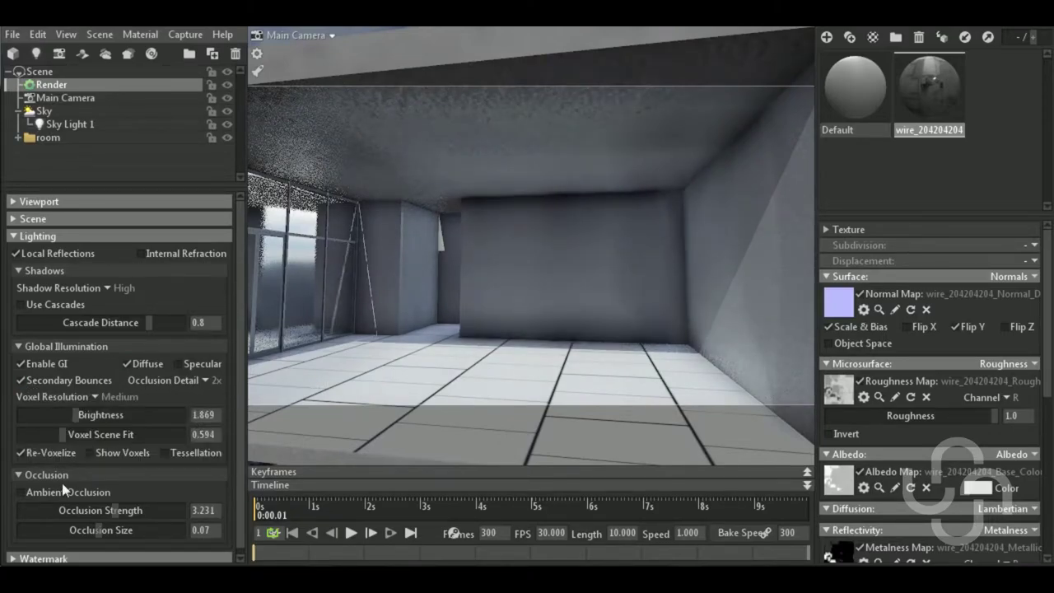
Turn on ambient occlusion and lower its strength to 1.259
left_click(27, 492)
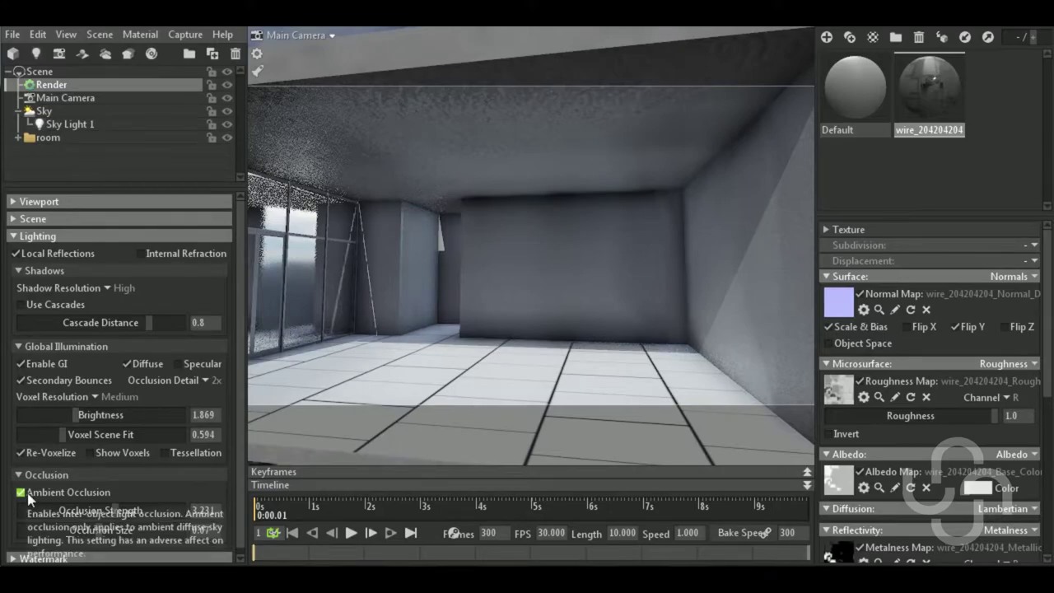
scroll(185, 470, "down", 1)
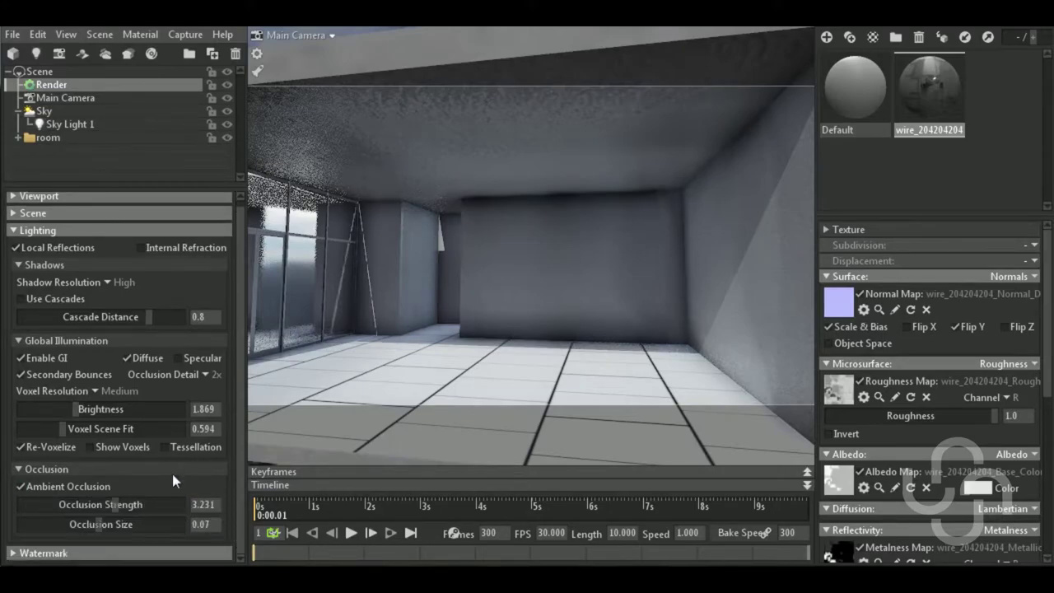
left_click_drag(116, 504, 90, 504)
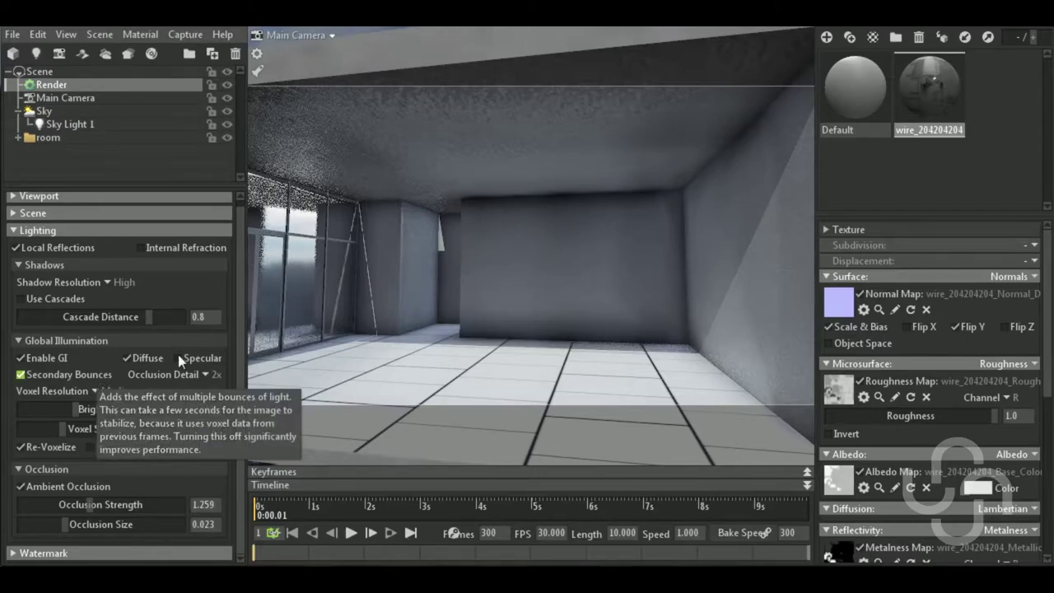
On the Main Camera, try Linear and ACES tone mapping, then settle back on Hejl
left_click(64, 97)
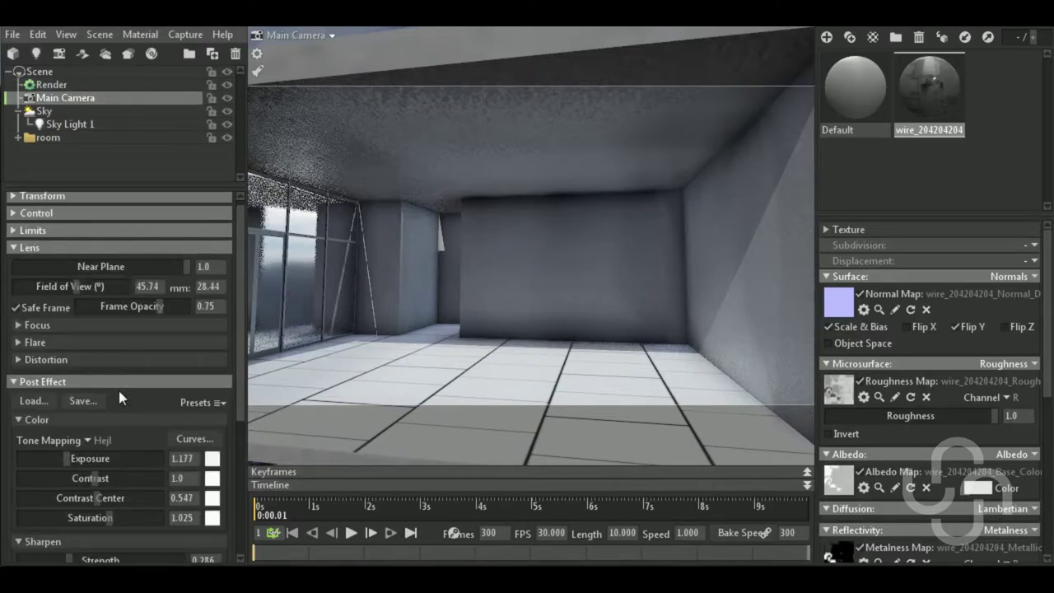
scroll(118, 391, "down", 2)
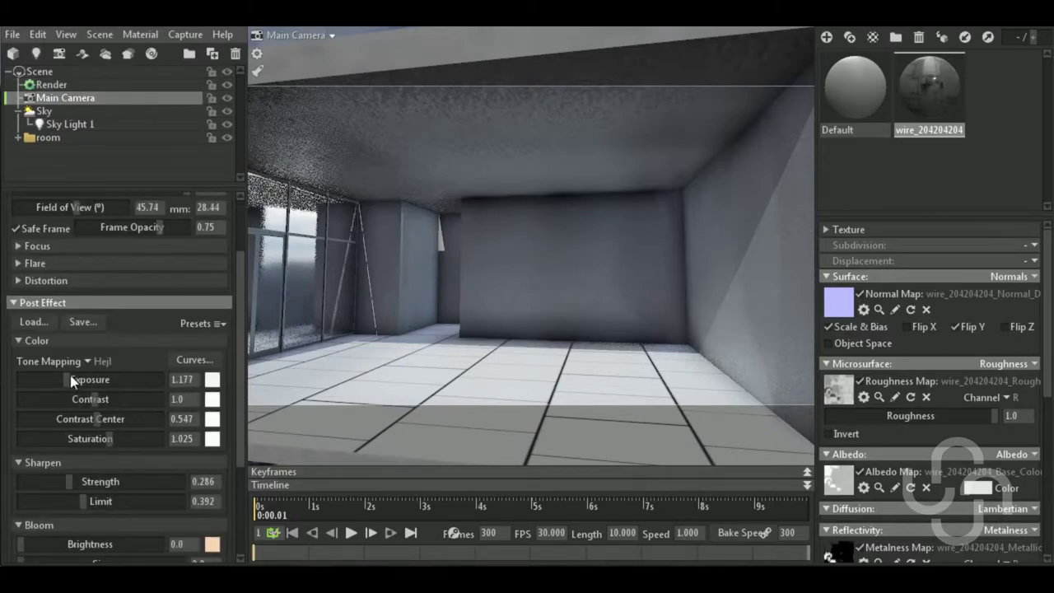
left_click(88, 362)
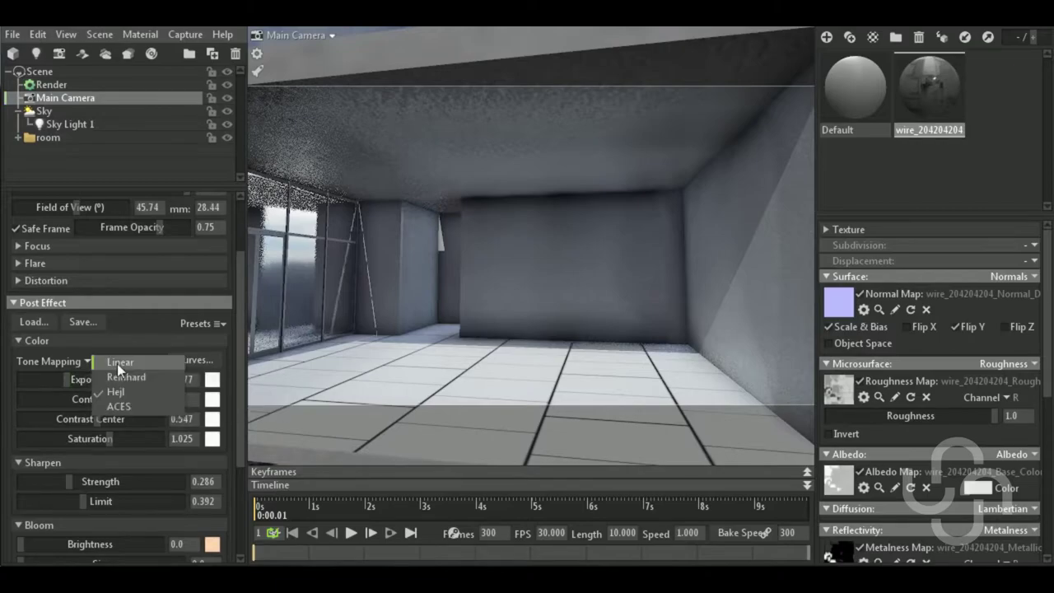
left_click(118, 363)
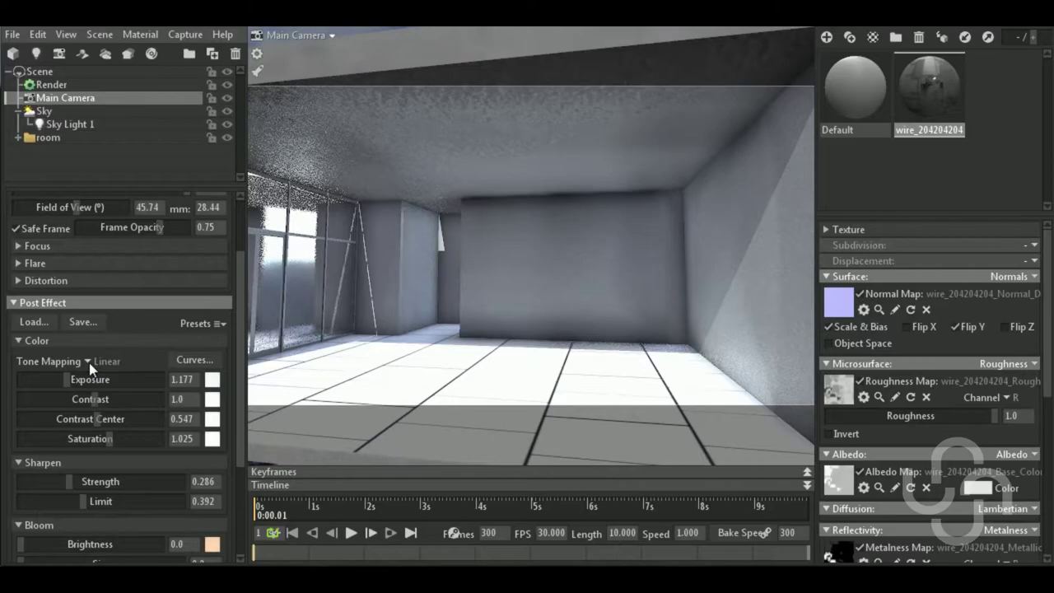
left_click(89, 362)
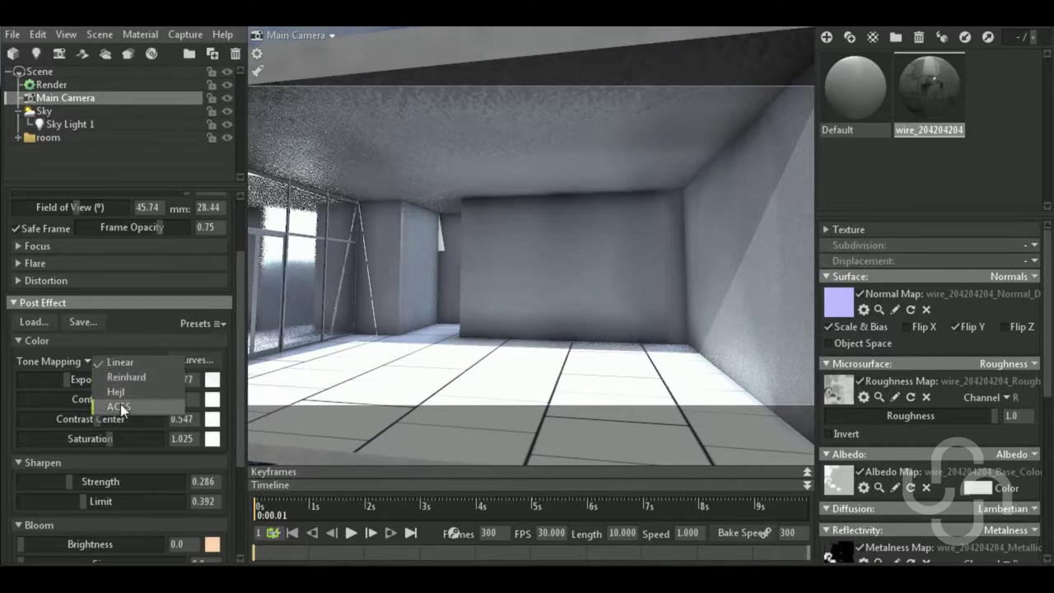
left_click(119, 407)
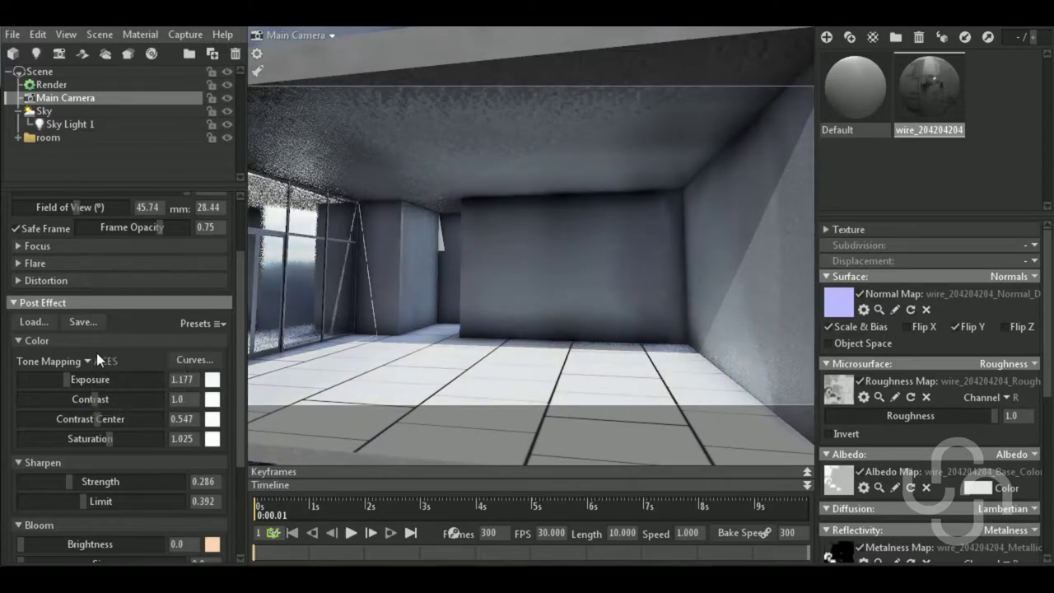
left_click(87, 361)
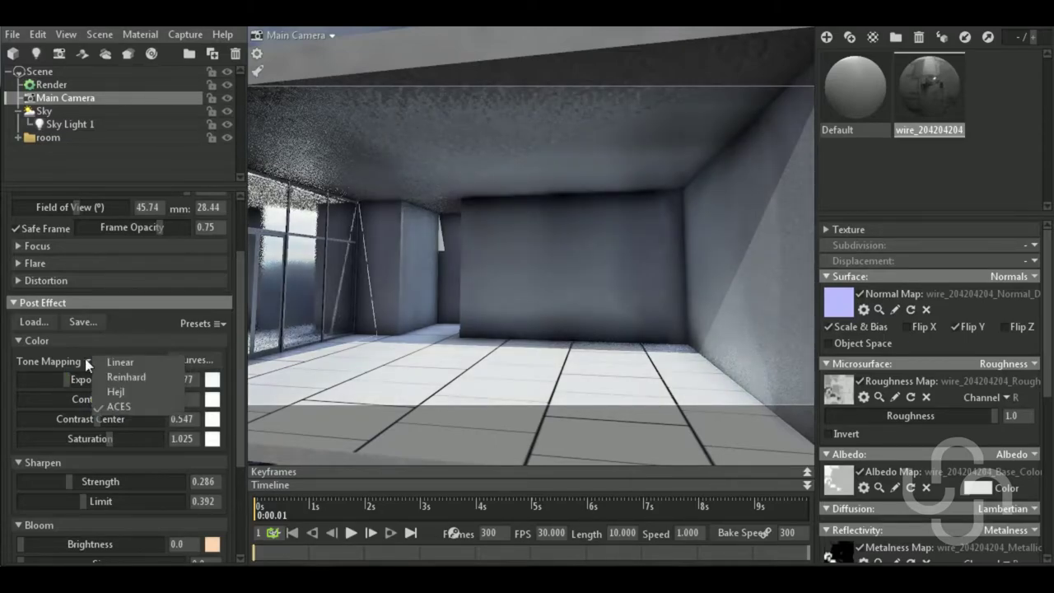
left_click(118, 391)
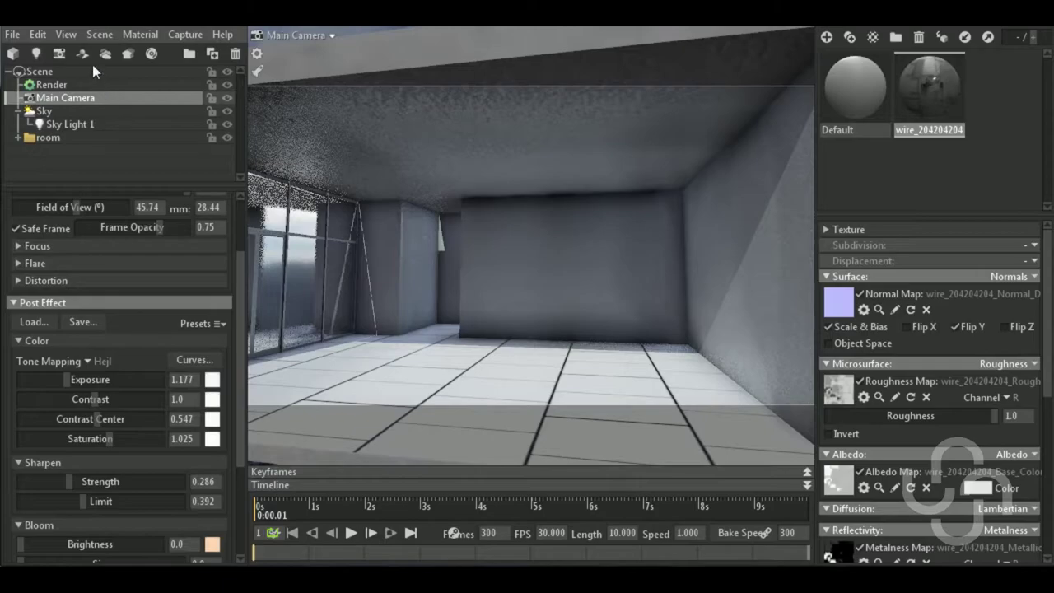
Add an omni Light 1 with distance 60.13 and brightness lowered to 1.422
left_click(35, 55)
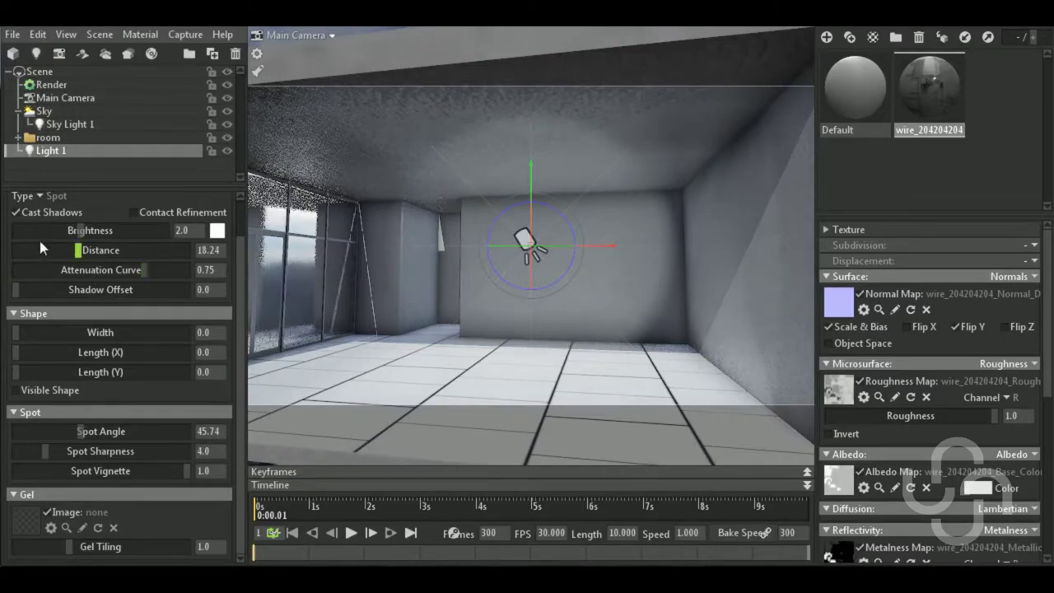
left_click(37, 195)
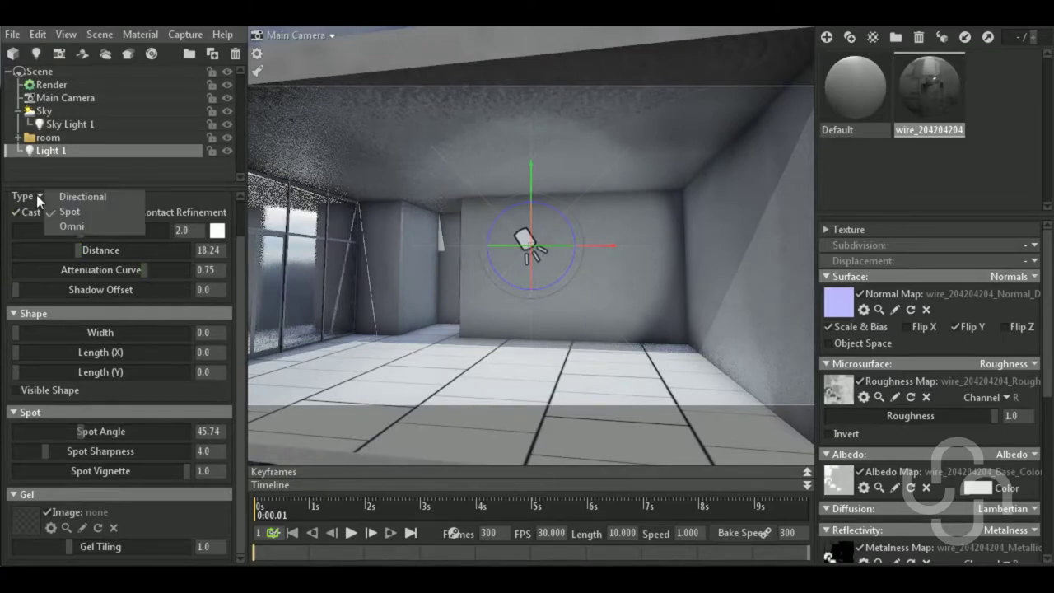
left_click(73, 225)
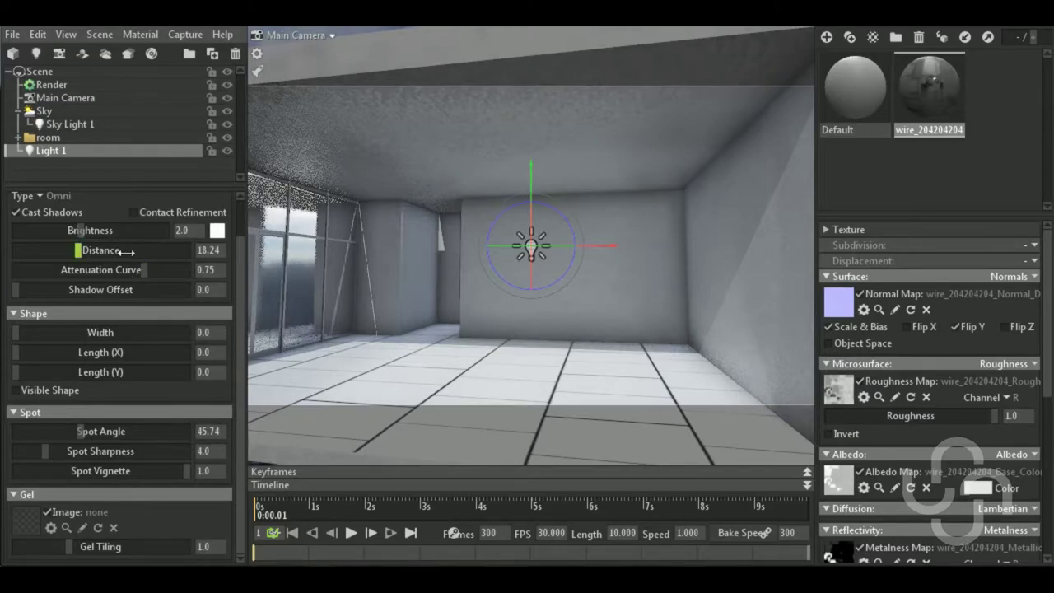
mouse_move(125, 251)
left_mouse_down()
mouse_move(97, 252)
mouse_move(112, 251)
left_mouse_up()
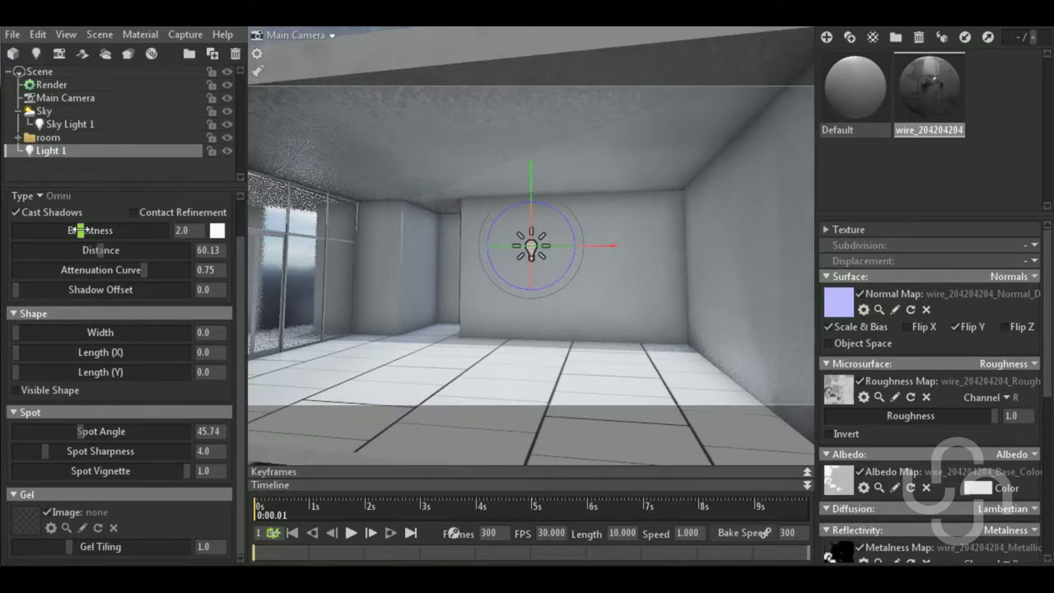
left_click_drag(80, 230, 83, 231)
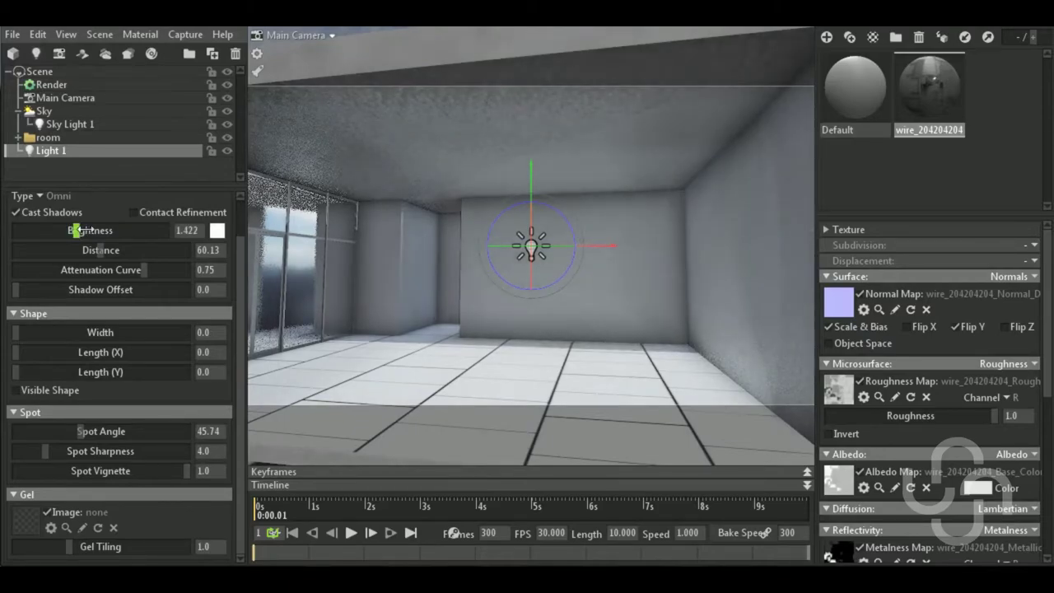
Raise Sky Light 1's brightness to 6.409 and give it a pale warm tint
left_click(80, 124)
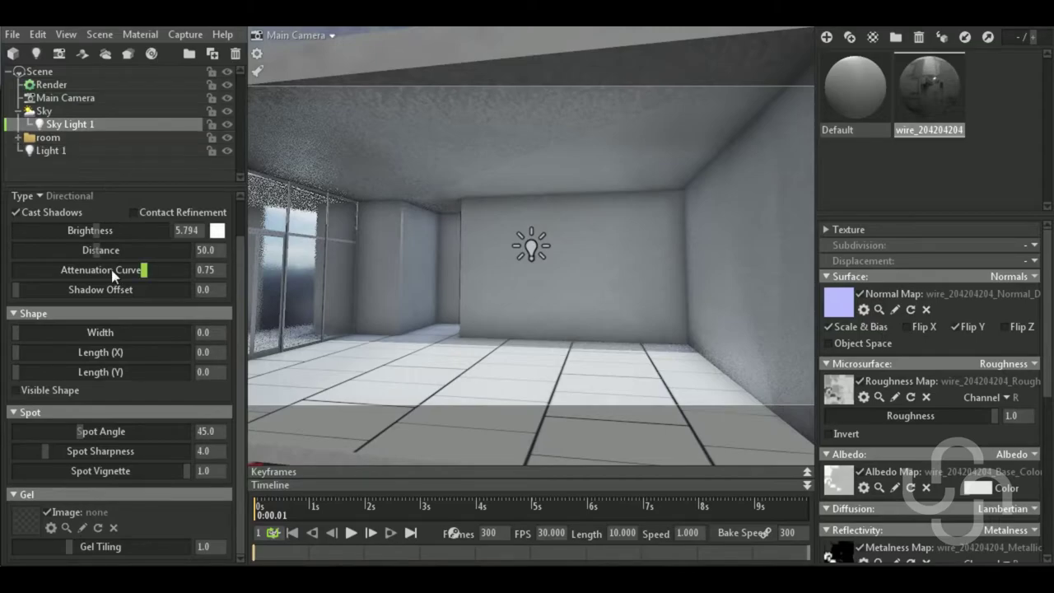
mouse_move(95, 231)
left_mouse_down()
mouse_move(86, 231)
mouse_move(109, 233)
left_mouse_up()
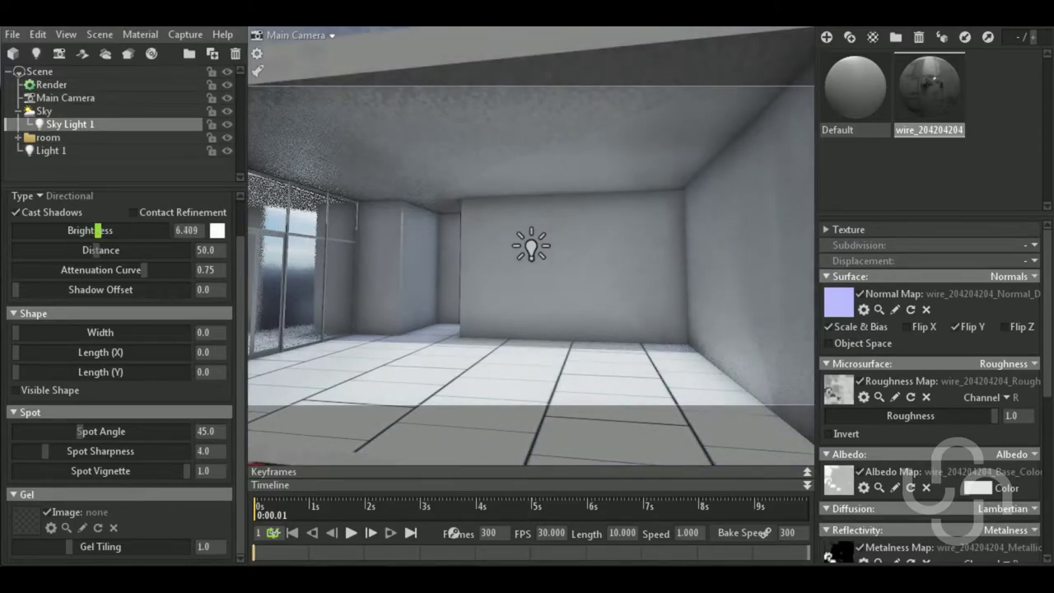
left_click(217, 233)
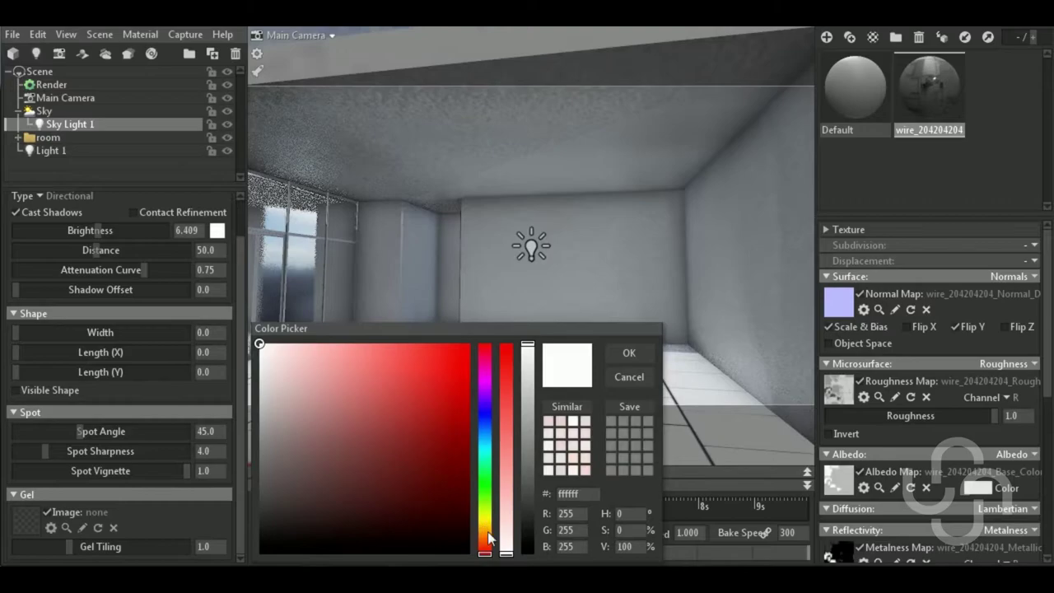
scroll(391, 468, "up", 3)
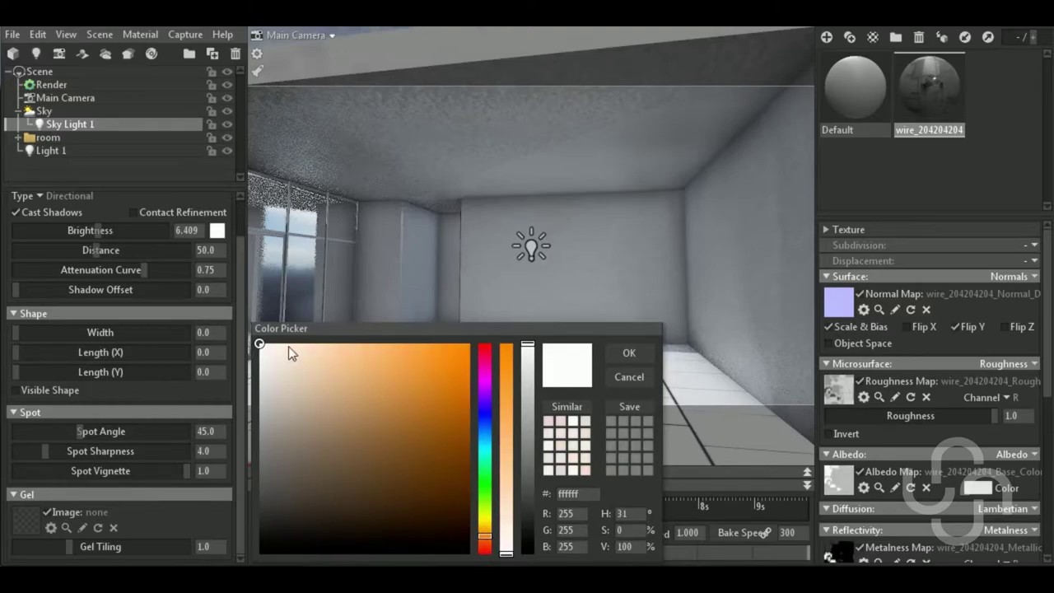
left_click(288, 347)
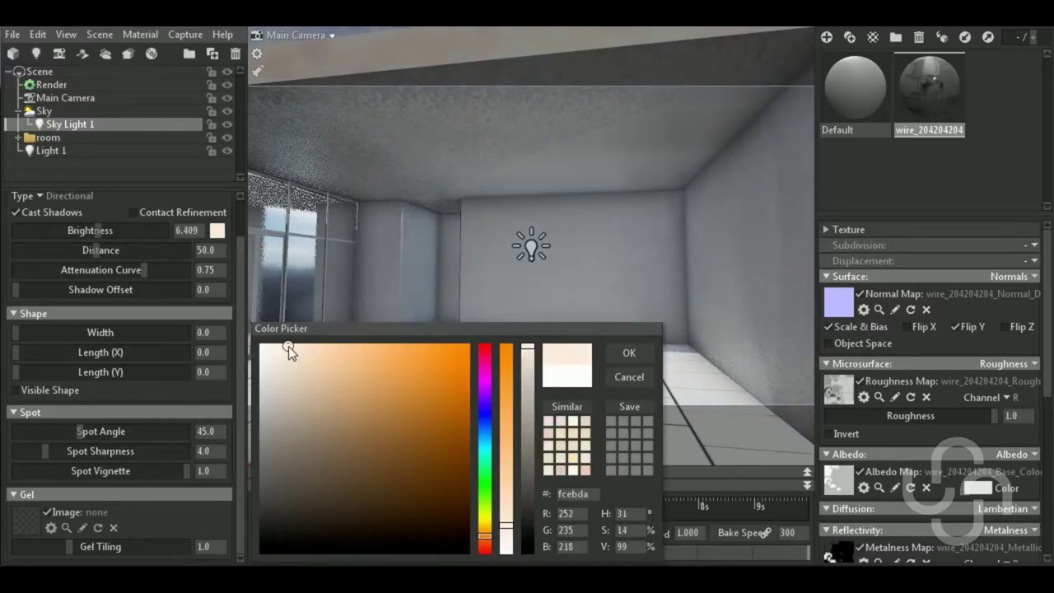
left_click(628, 354)
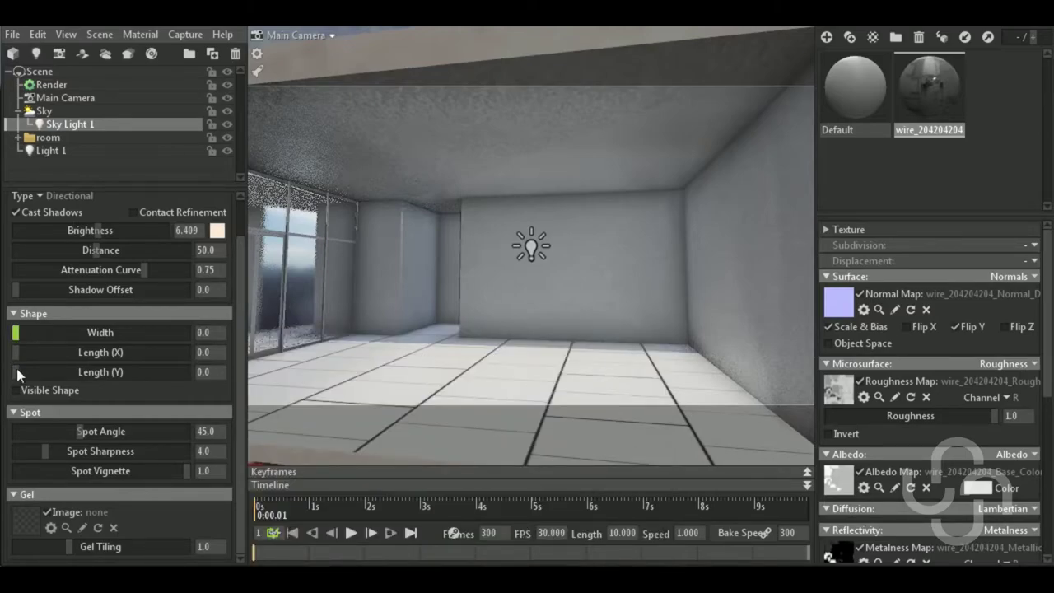
Stretch Length (Y) to 3.339, briefly try Spot type, and keep the light Directional
mouse_move(17, 372)
left_mouse_down()
mouse_move(102, 371)
mouse_move(58, 372)
left_mouse_up()
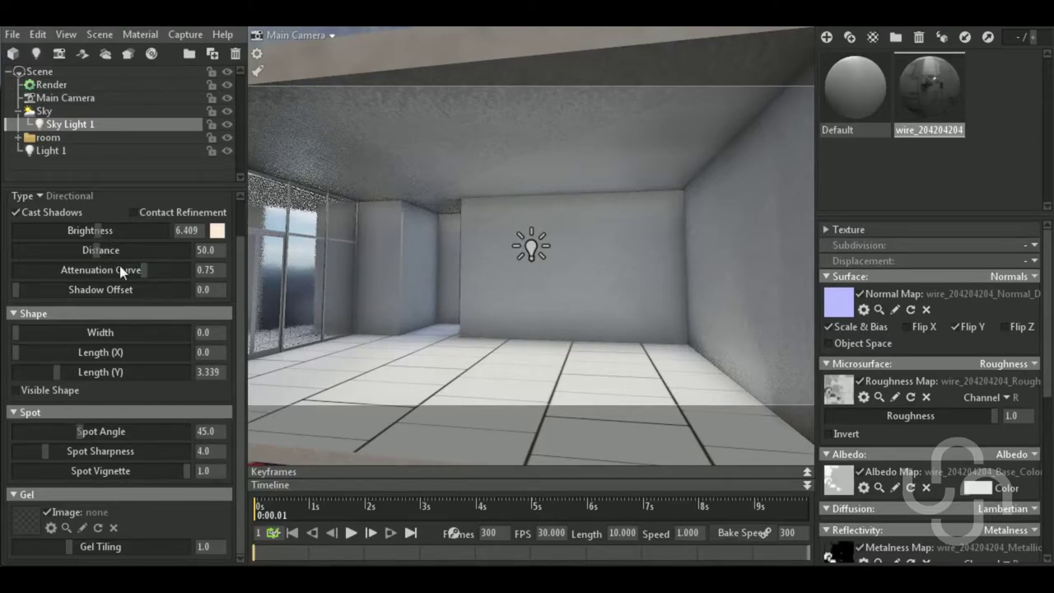
left_click(40, 195)
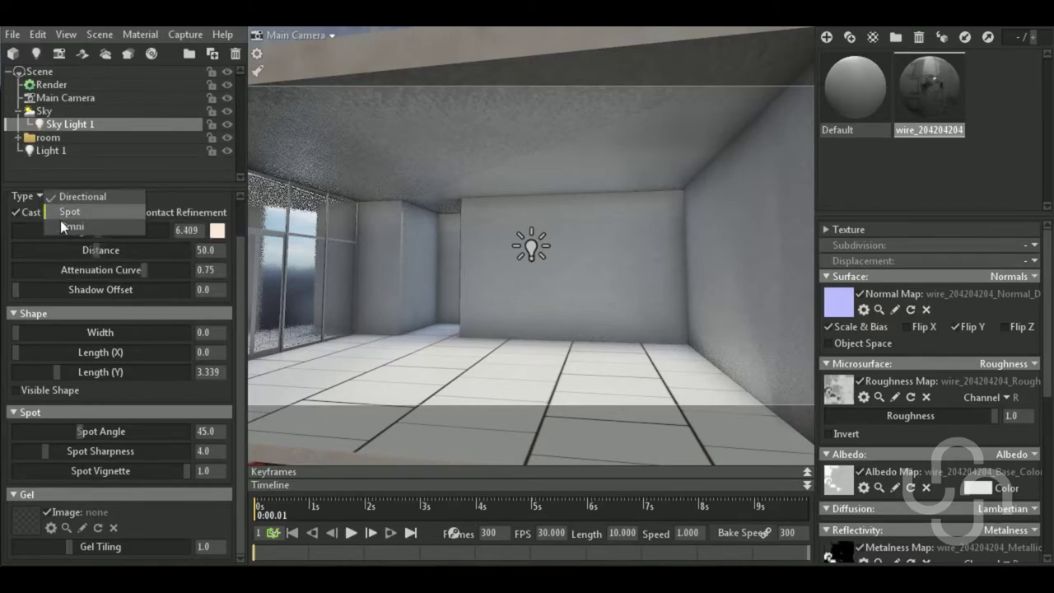
left_click(69, 213)
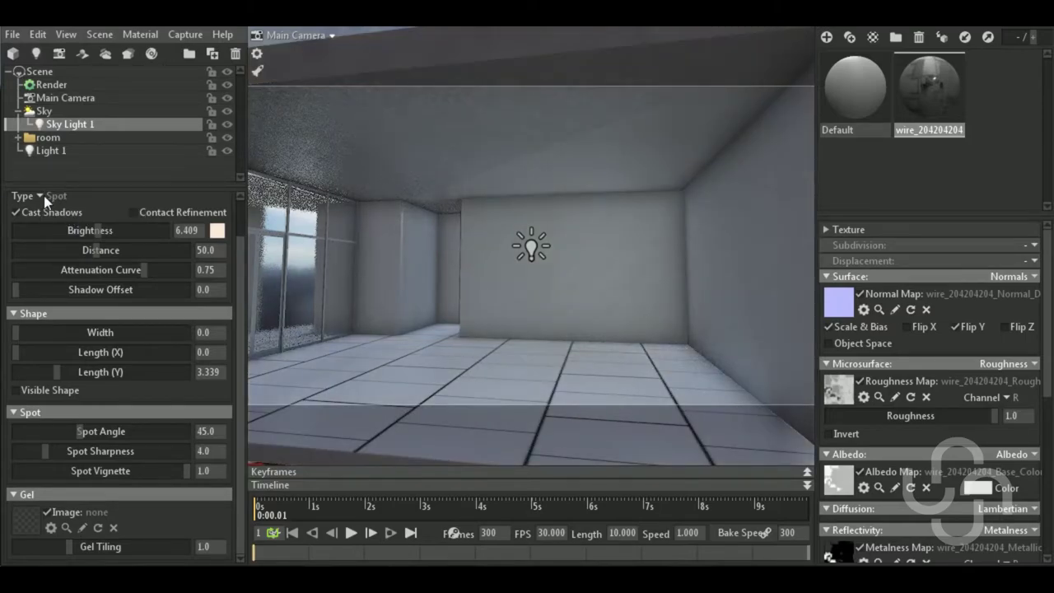
left_click(44, 196)
left_click(82, 198)
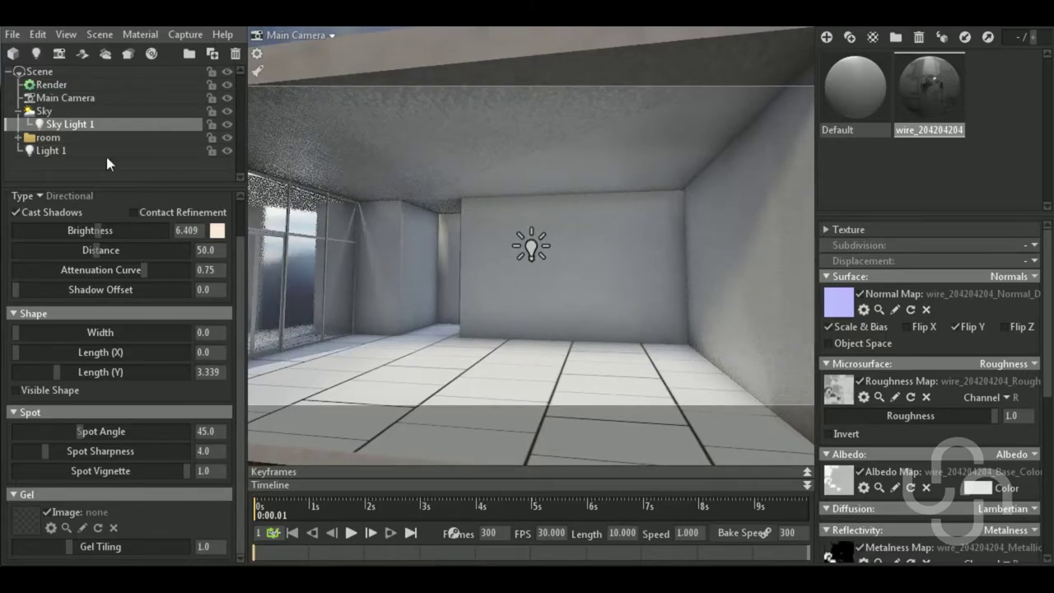
Turn off shadow cascades and set Main Camera bloom to brightness 0.516, size 0.099
left_click(51, 84)
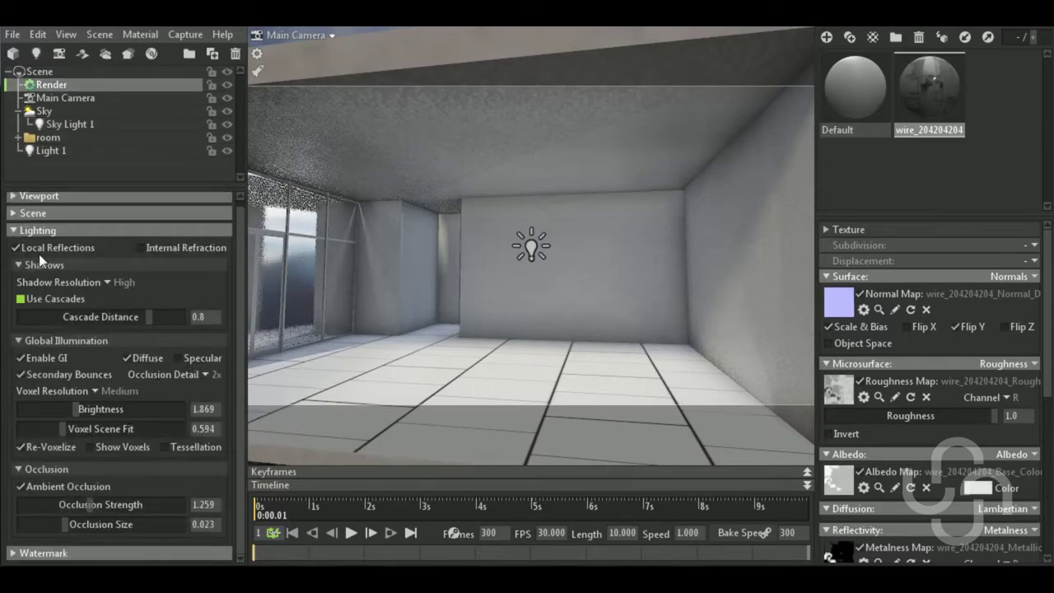
left_click(20, 298)
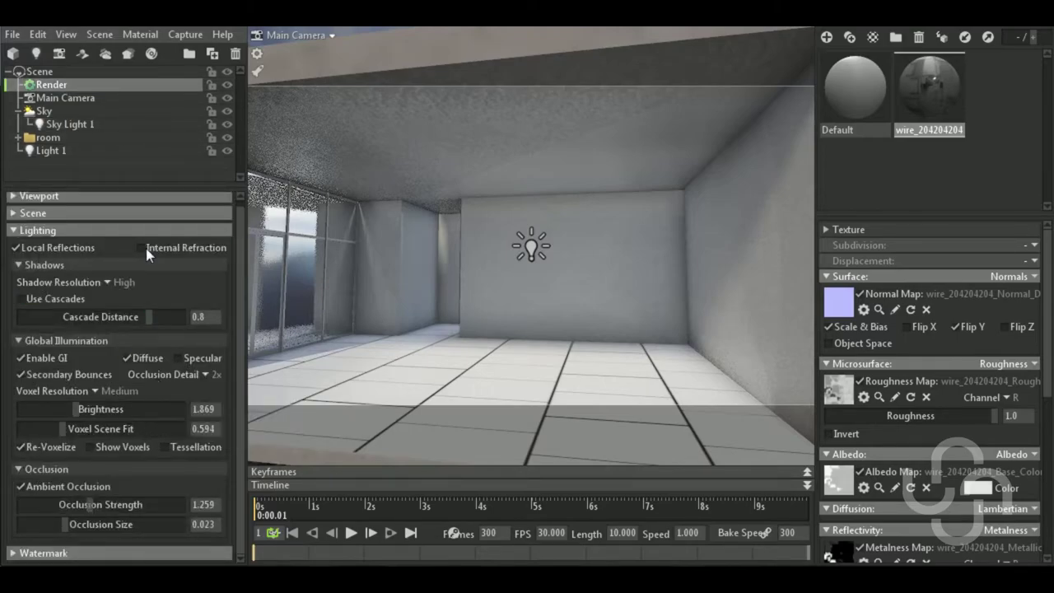
left_click(68, 96)
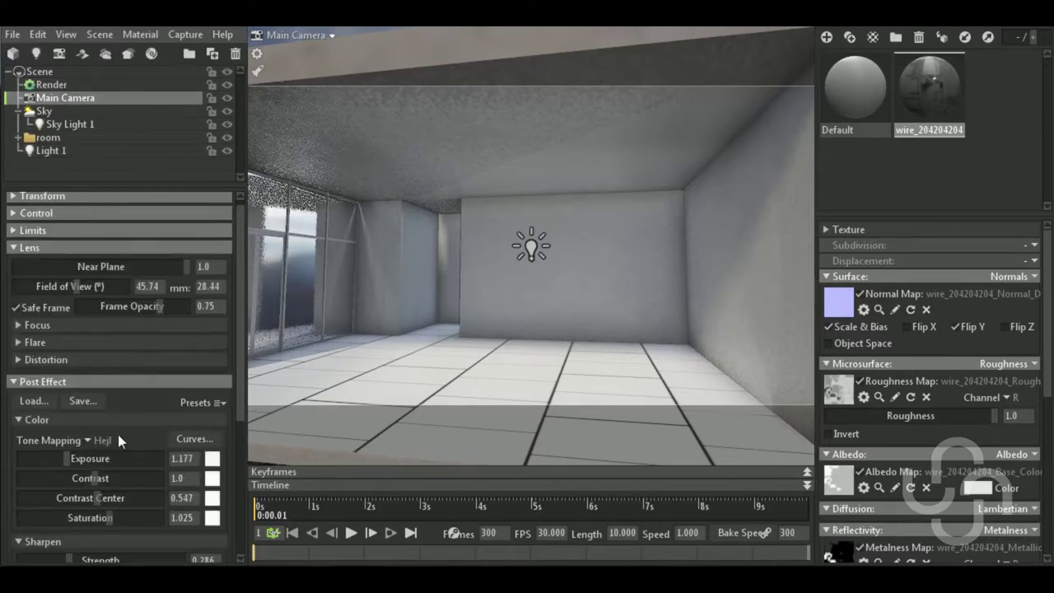
scroll(118, 434, "down", 1)
scroll(117, 434, "down", 3)
scroll(107, 445, "down", 2)
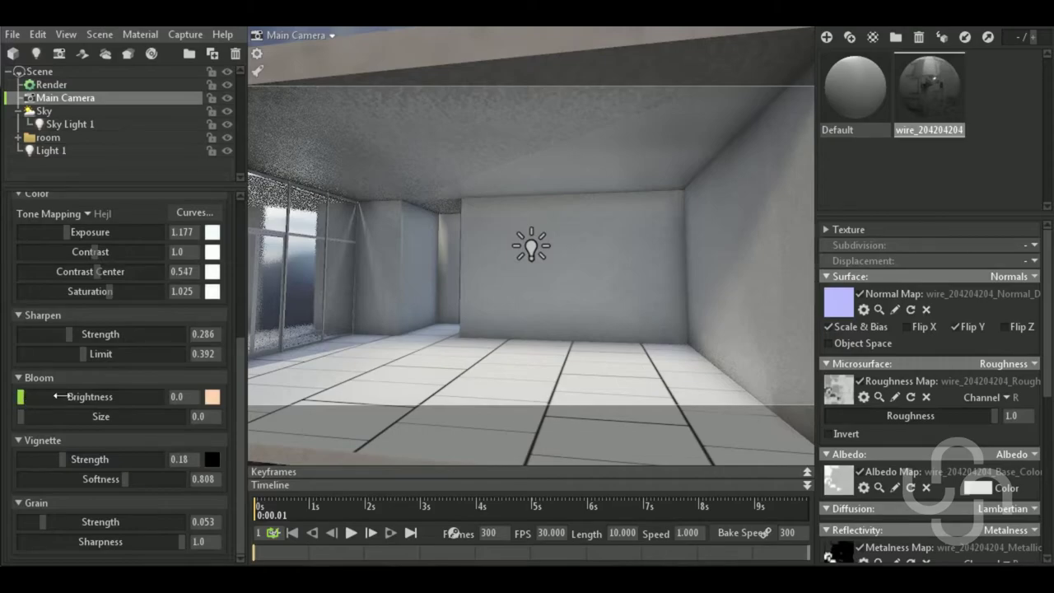
left_click_drag(60, 397, 101, 396)
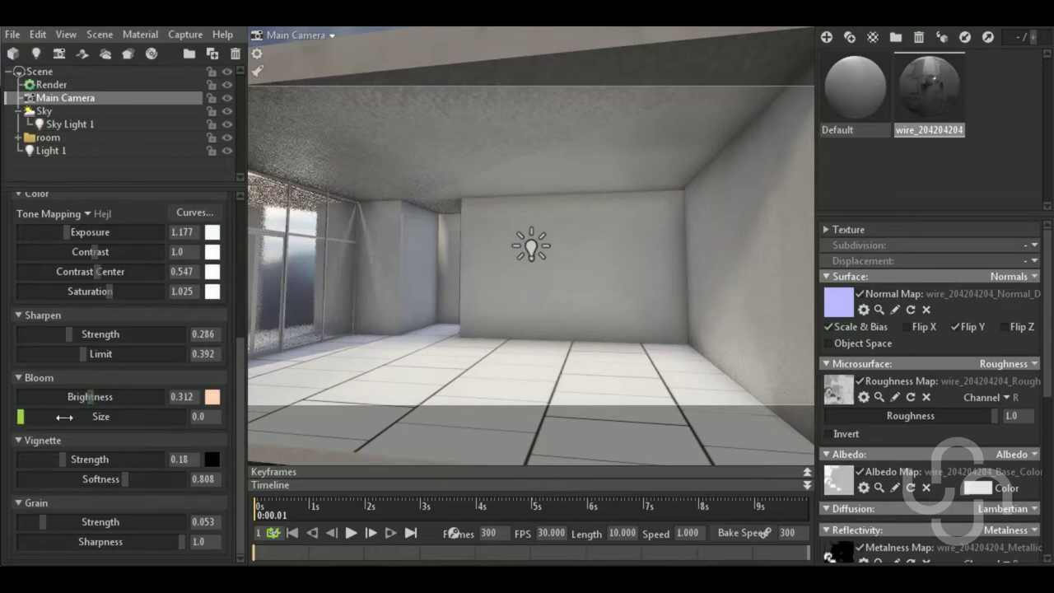
mouse_move(22, 416)
left_mouse_down()
mouse_move(107, 416)
mouse_move(85, 416)
left_mouse_up()
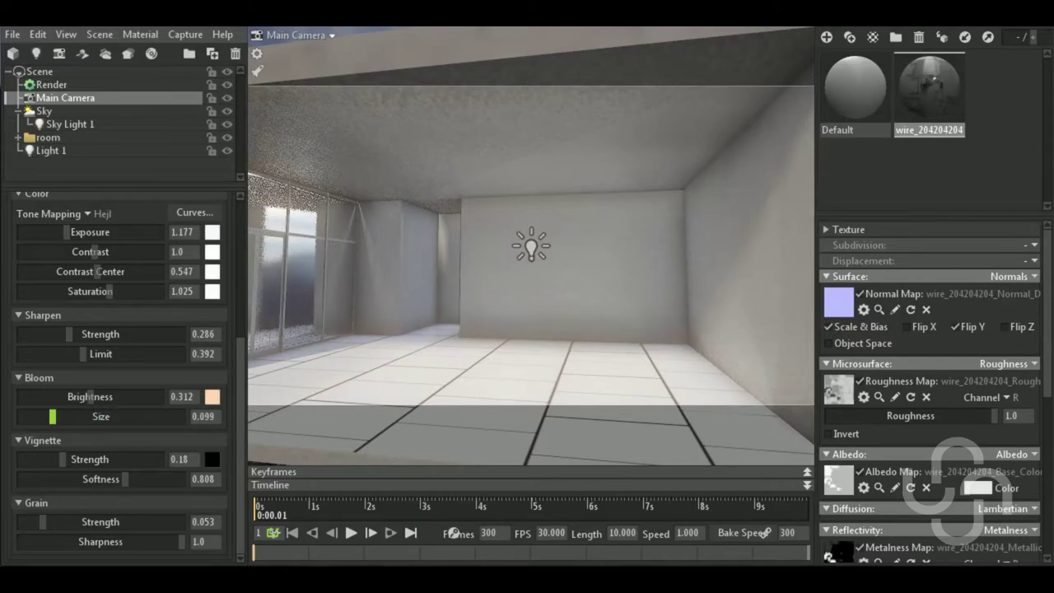
mouse_move(90, 397)
left_mouse_down()
mouse_move(146, 398)
mouse_move(114, 398)
left_mouse_up()
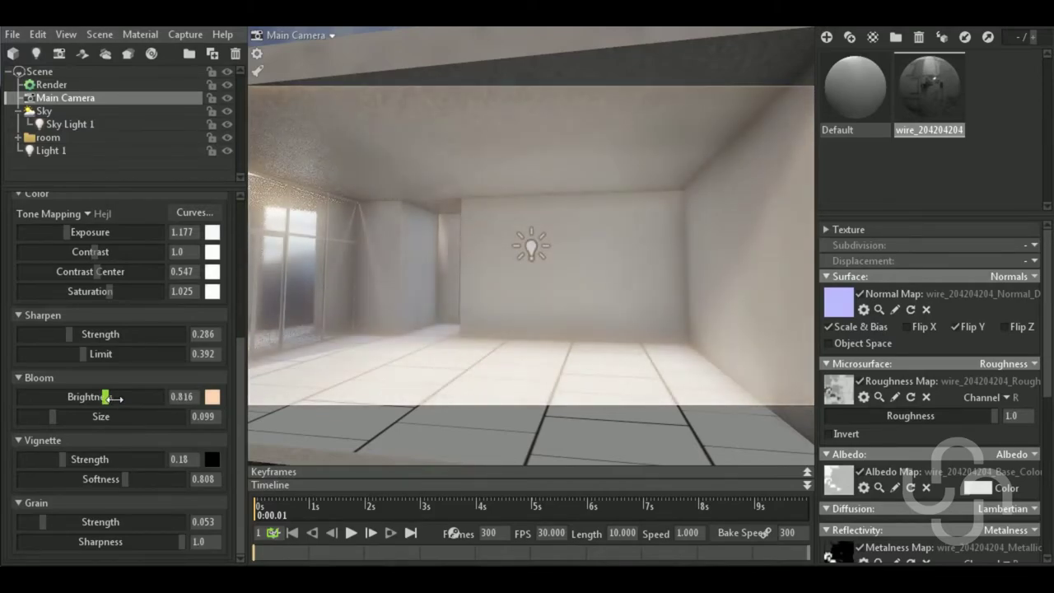
left_click_drag(115, 398, 108, 399)
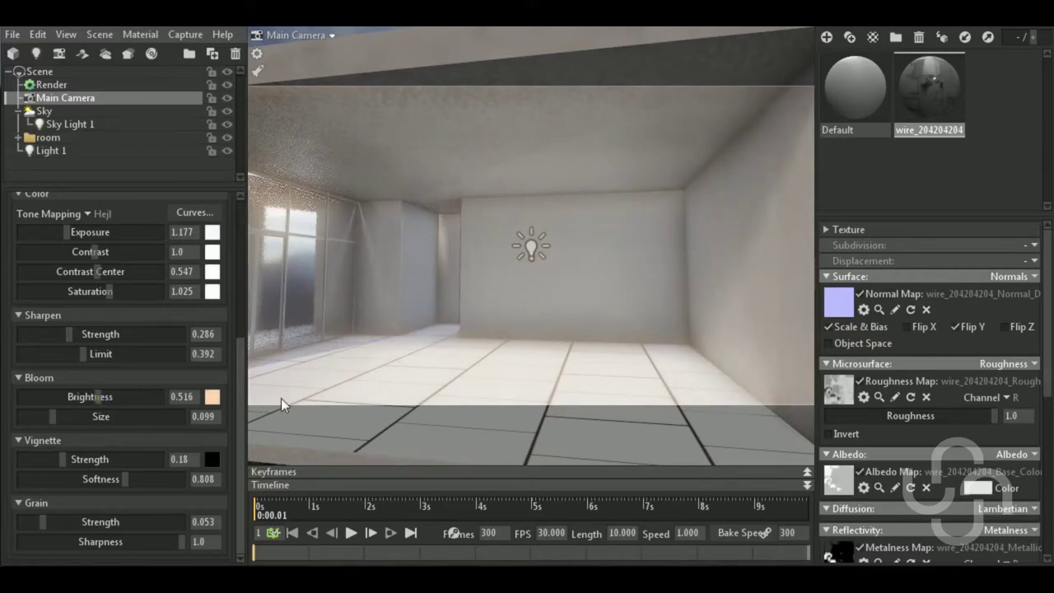
Tint the camera bloom a pale peach, fcd9bb
left_click(214, 398)
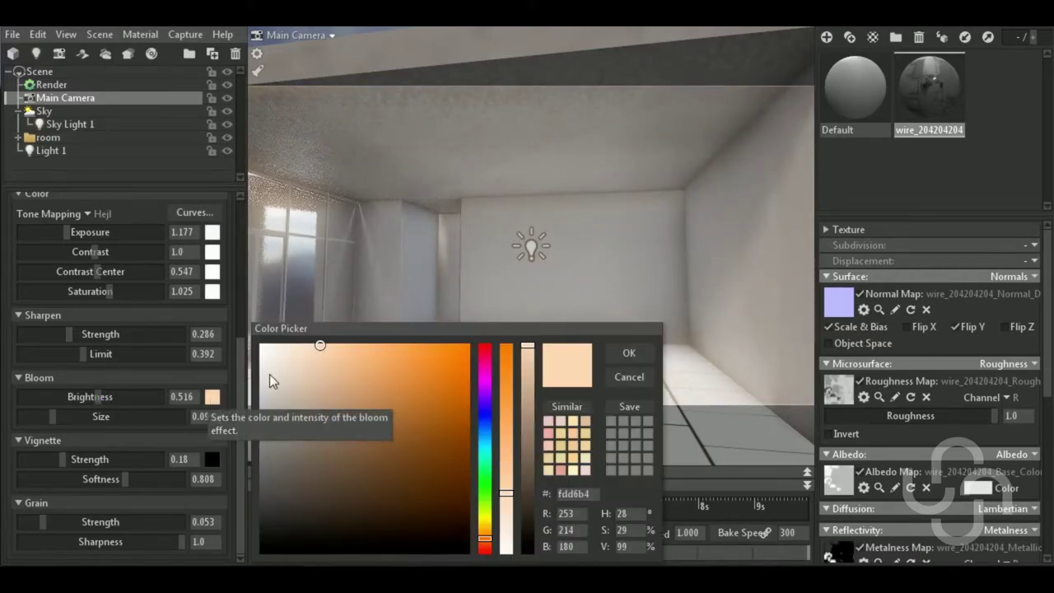
left_click(284, 347)
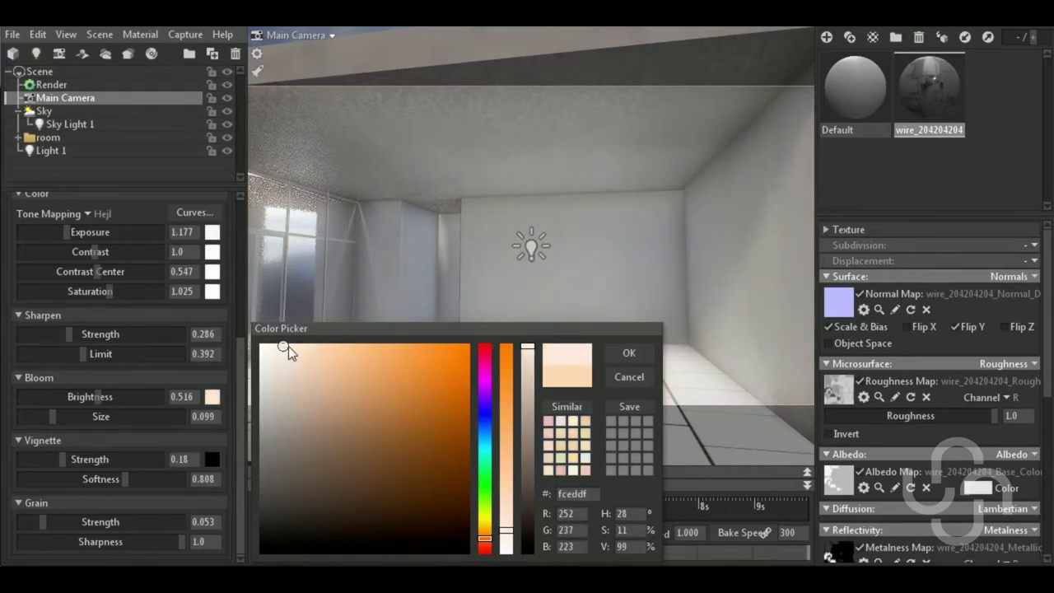
left_click(303, 347)
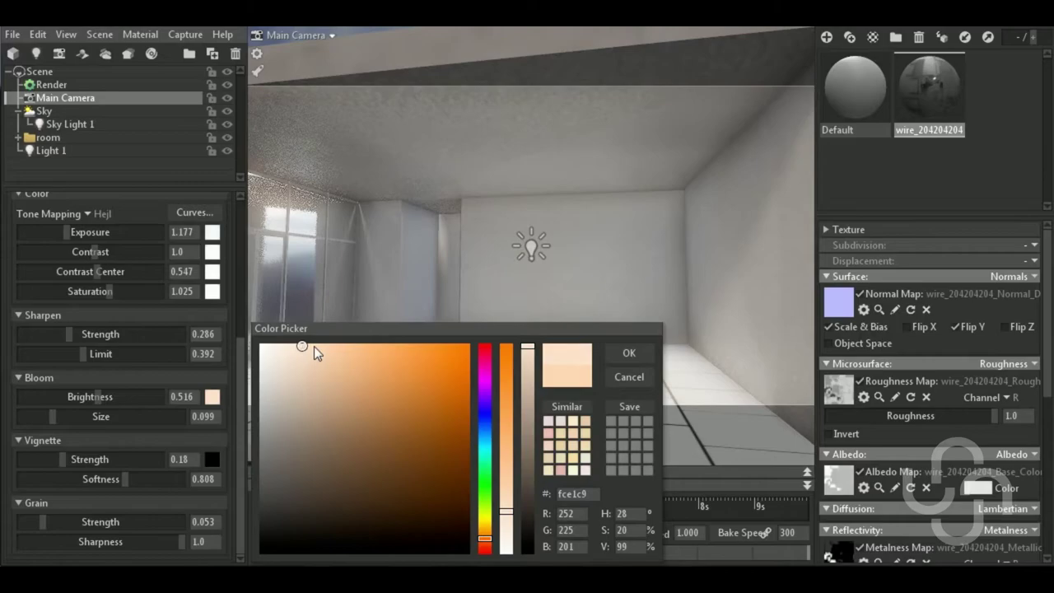
left_click(313, 345)
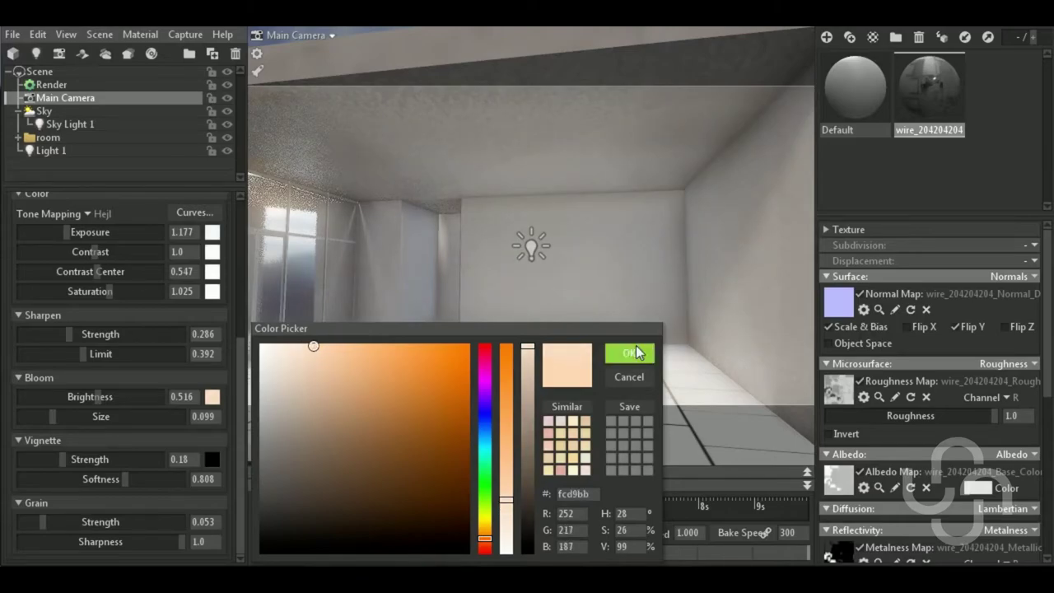
left_click(631, 353)
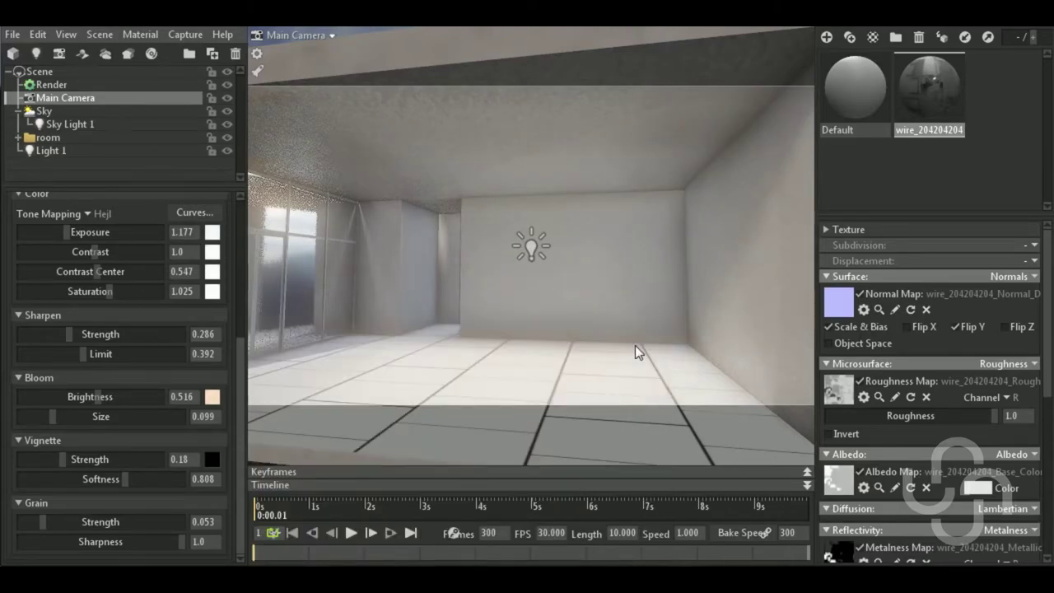
Set Sky Light 1 brightness to 5.794, test Width and Length (X), and set Length (Y) to 1.367
left_click(72, 128)
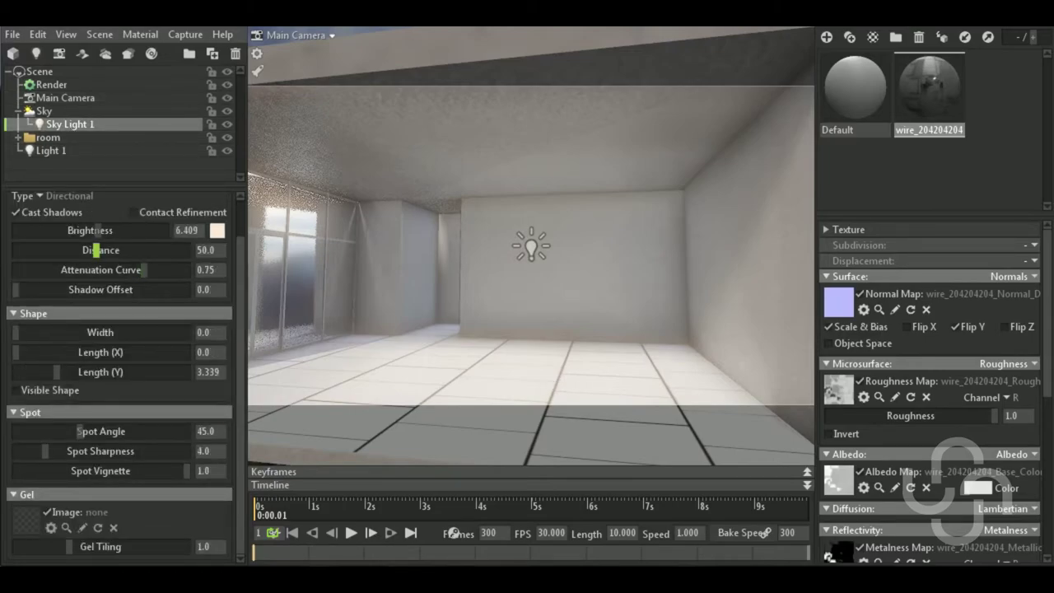
left_click_drag(94, 231, 84, 231)
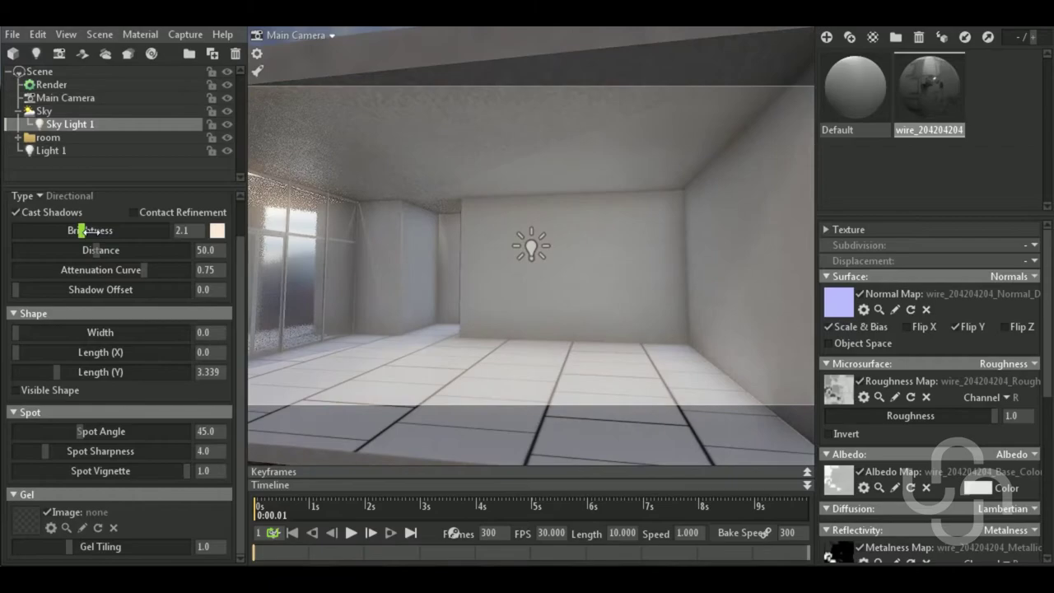
left_click_drag(83, 230, 289, 284)
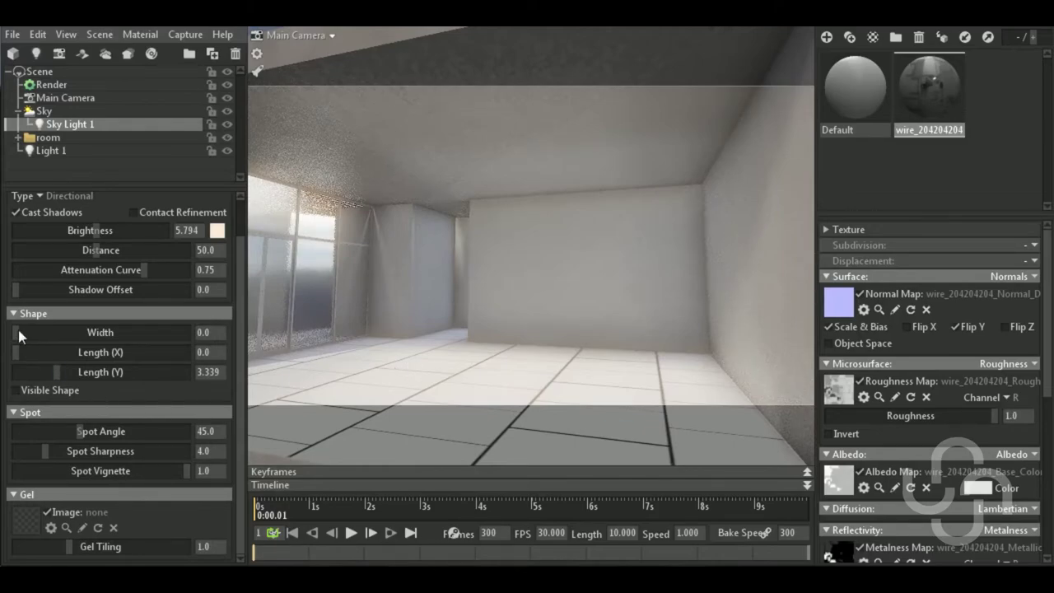
mouse_move(19, 332)
left_mouse_down()
mouse_move(69, 332)
mouse_move(4, 329)
left_mouse_up()
mouse_move(17, 353)
left_mouse_down()
mouse_move(48, 352)
mouse_move(4, 352)
left_mouse_up()
mouse_move(57, 371)
left_mouse_down()
mouse_move(76, 373)
mouse_move(56, 372)
left_mouse_up()
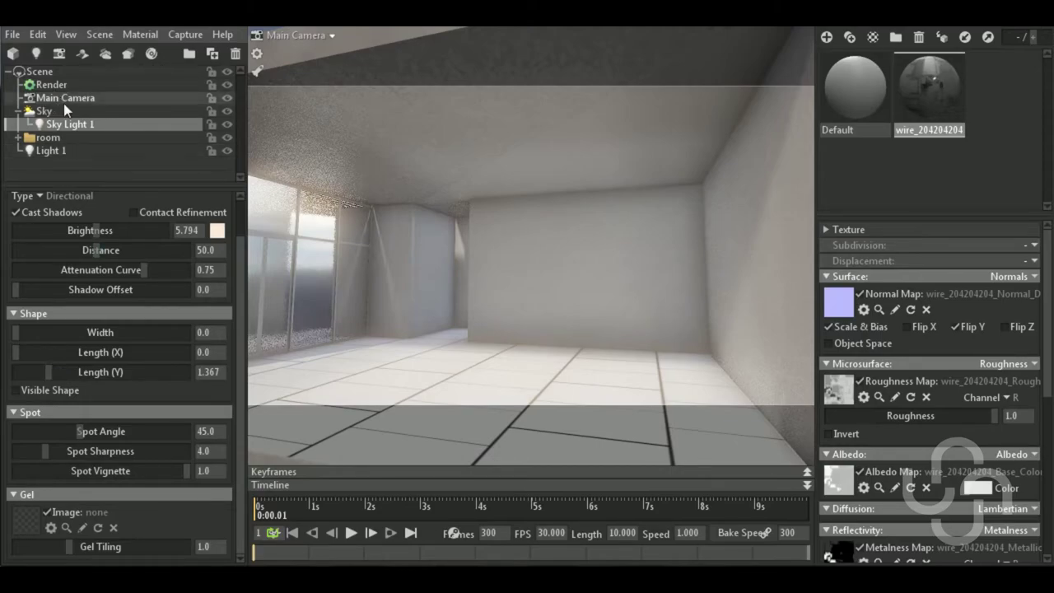
left_click(81, 150)
mouse_move(90, 231)
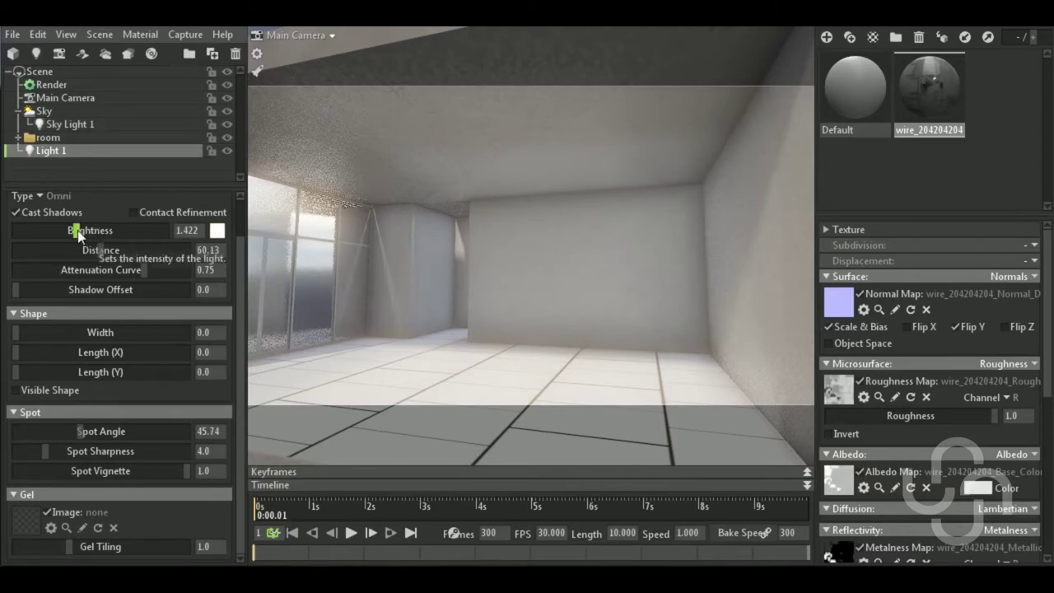
left_click(227, 150)
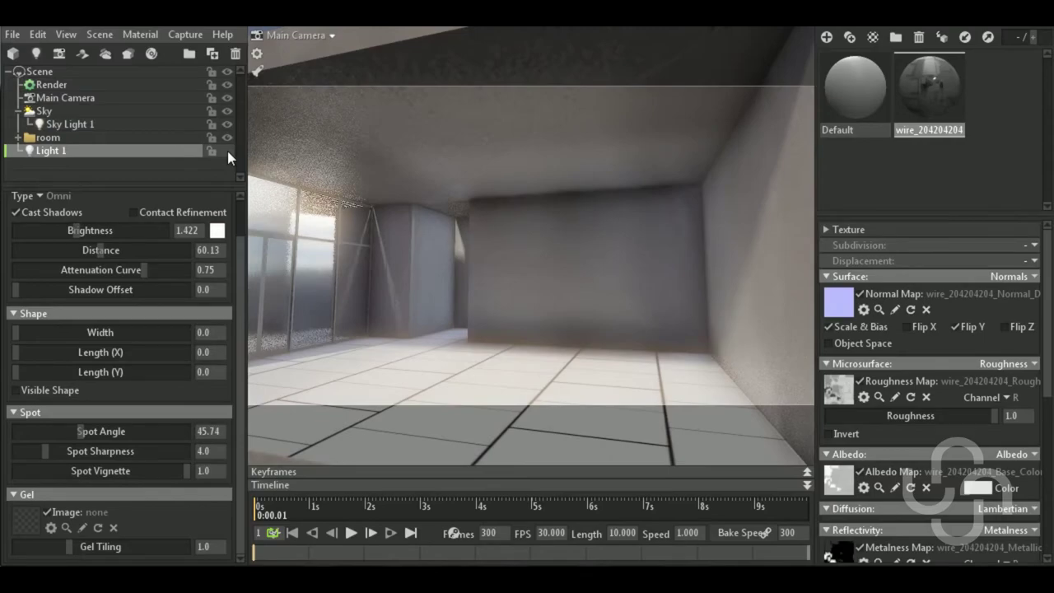
left_click(228, 151)
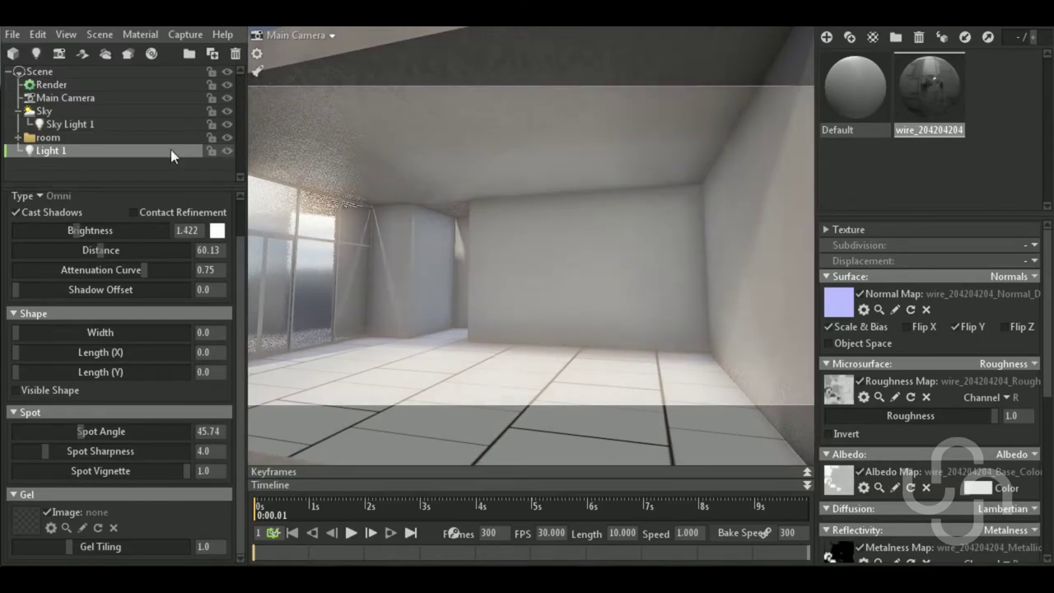
Set sky brightness to 0.239 and child-light brightness to 0.525, then rotate the sky slightly
left_click(55, 110)
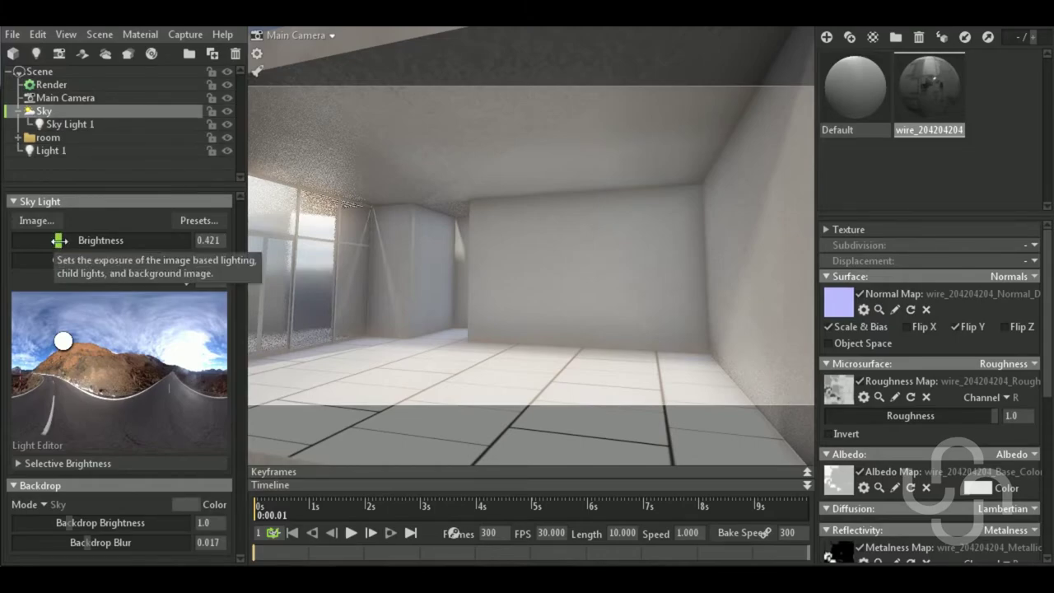
mouse_move(58, 240)
left_mouse_down()
mouse_move(49, 240)
mouse_move(63, 241)
left_mouse_up()
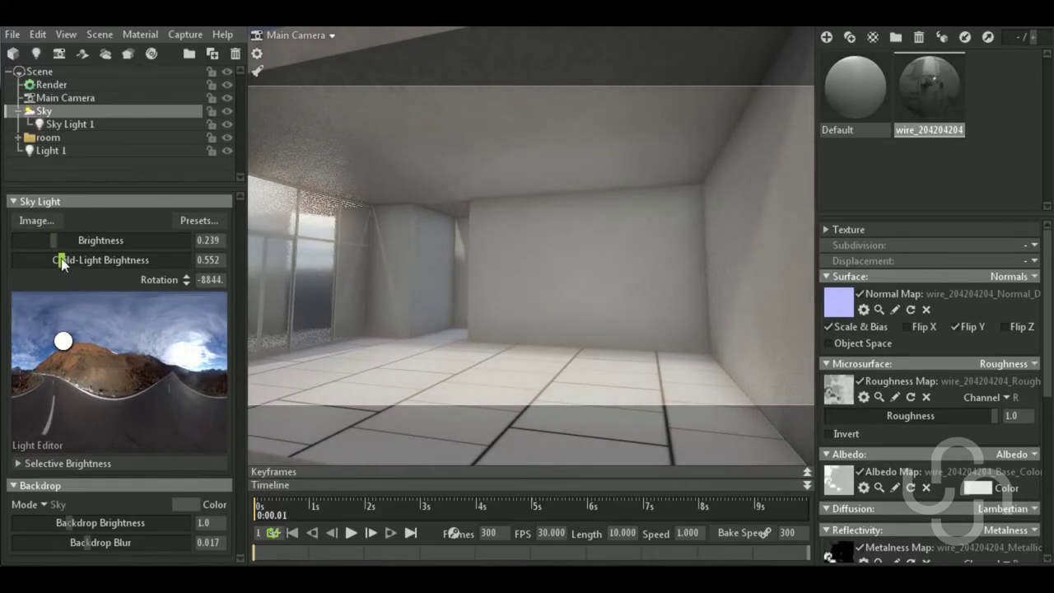
left_click_drag(66, 260, 71, 260)
mouse_move(505, 360)
right_mouse_down("shift")
mouse_move(552, 353)
mouse_move(476, 361)
right_mouse_up("shift")
In Sky Light 1's colour picker, try cyan and light blue tints
left_click(73, 124)
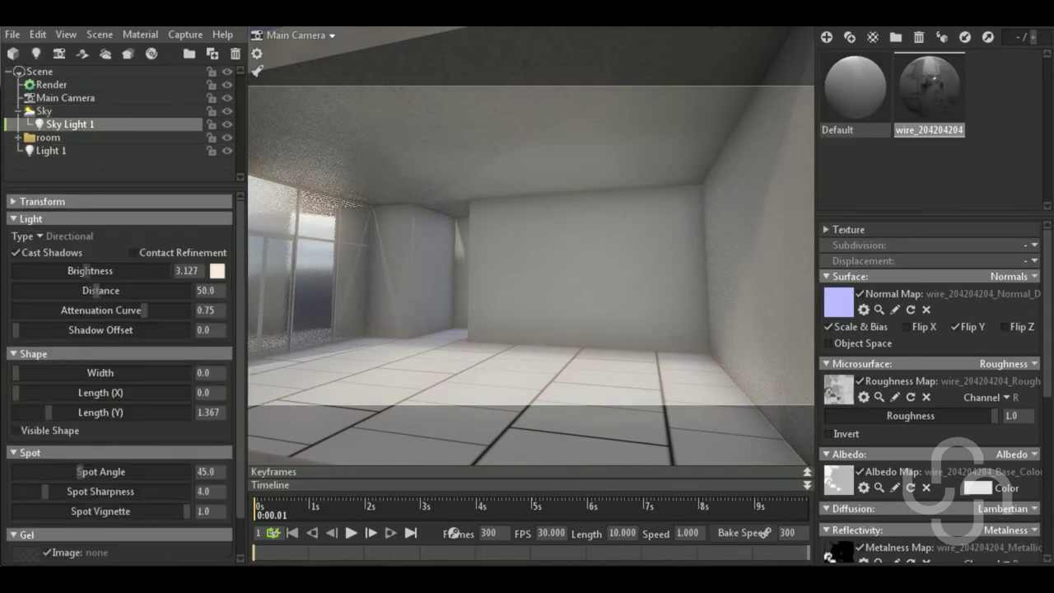
left_click(219, 272)
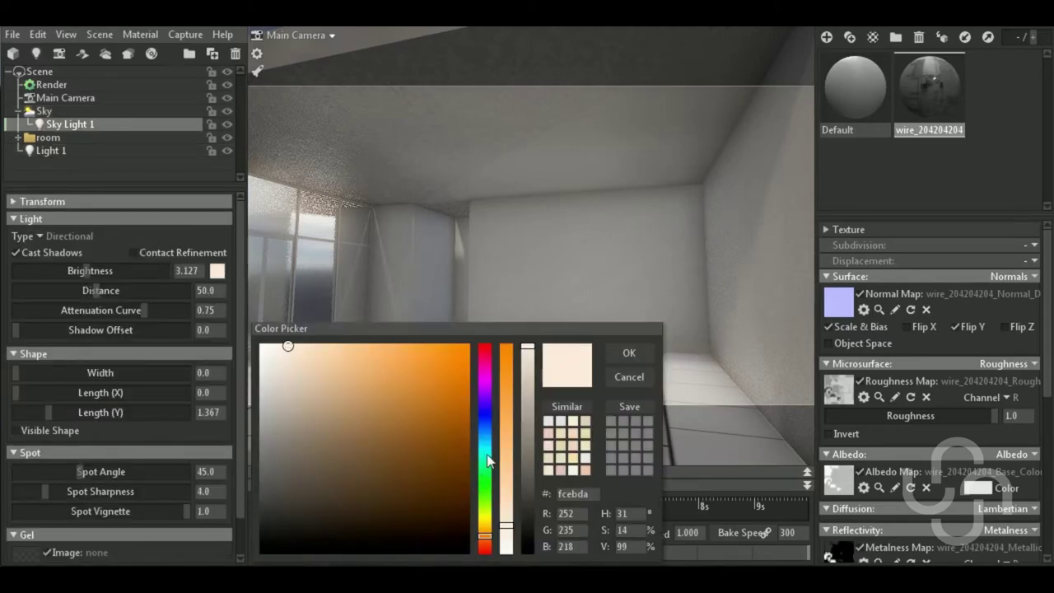
left_click(487, 449)
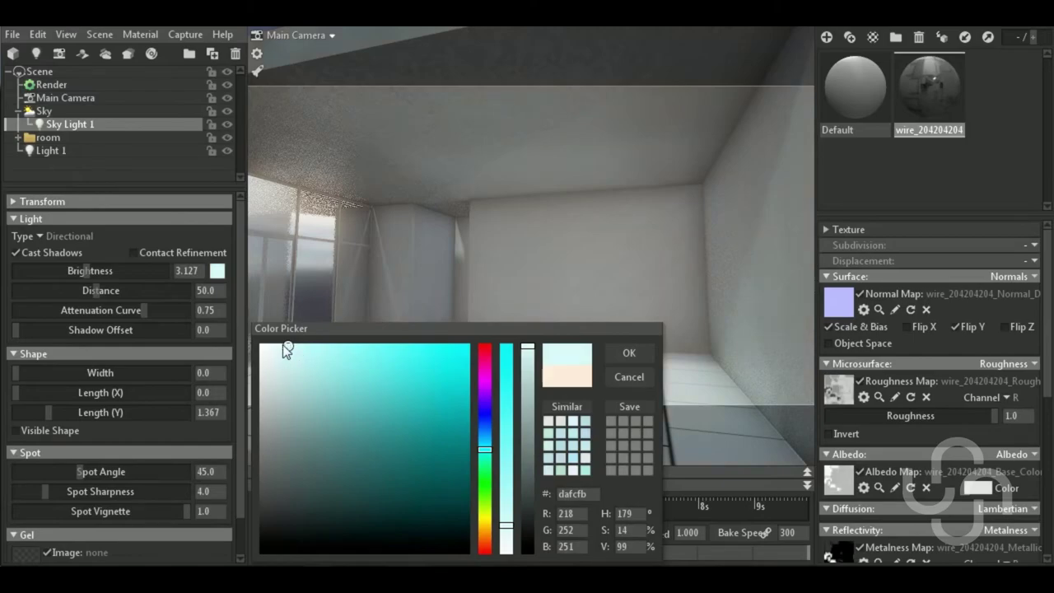
left_click(485, 439)
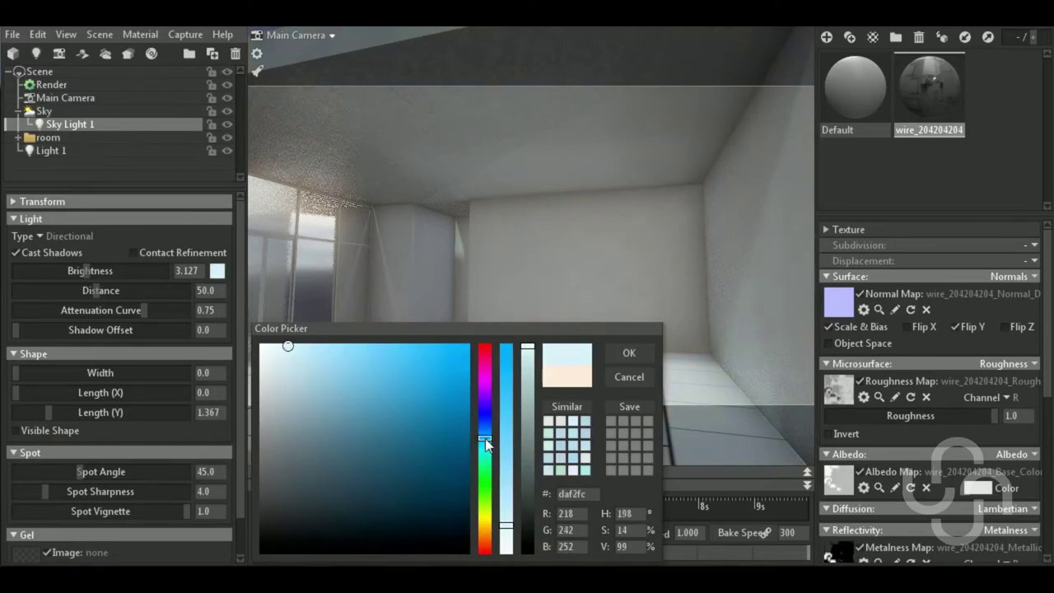
left_click(329, 348)
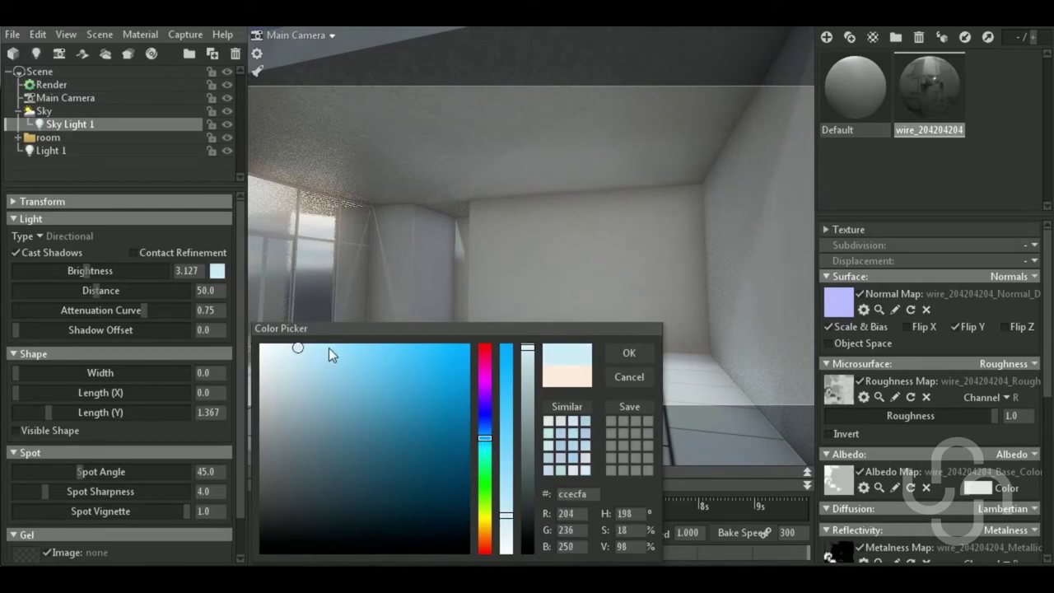
left_click(288, 349)
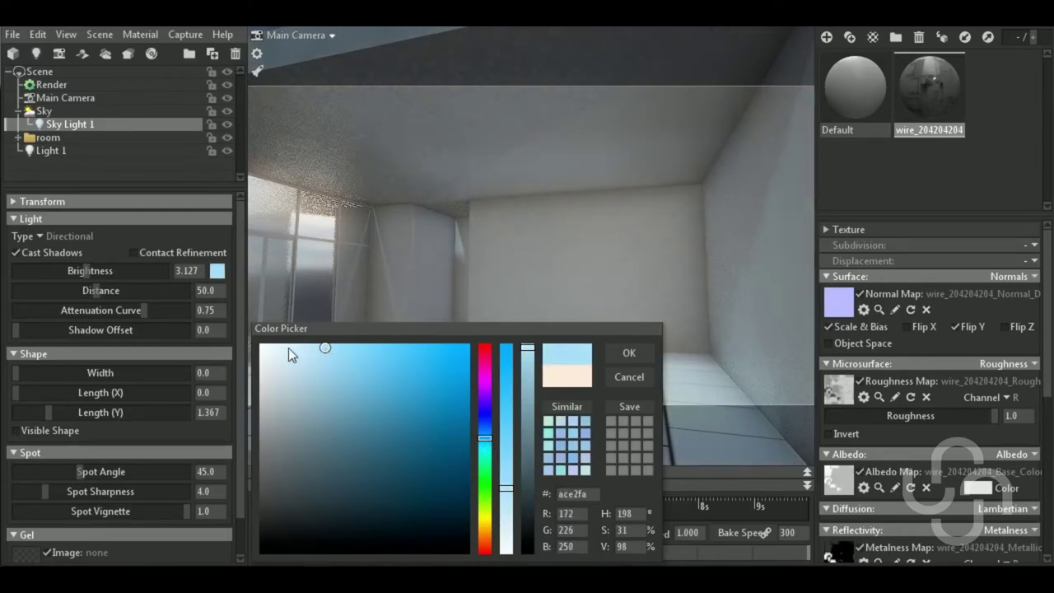
Switch Sky Light 1's colour to a warm peach tint, fec7a9, and confirm it
left_click(487, 533)
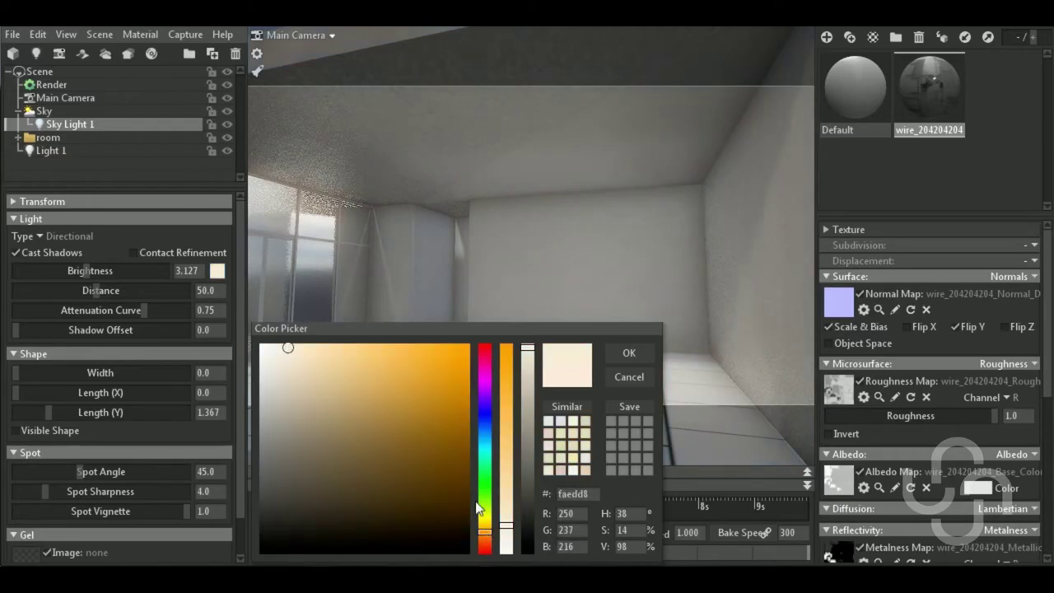
left_click(485, 542)
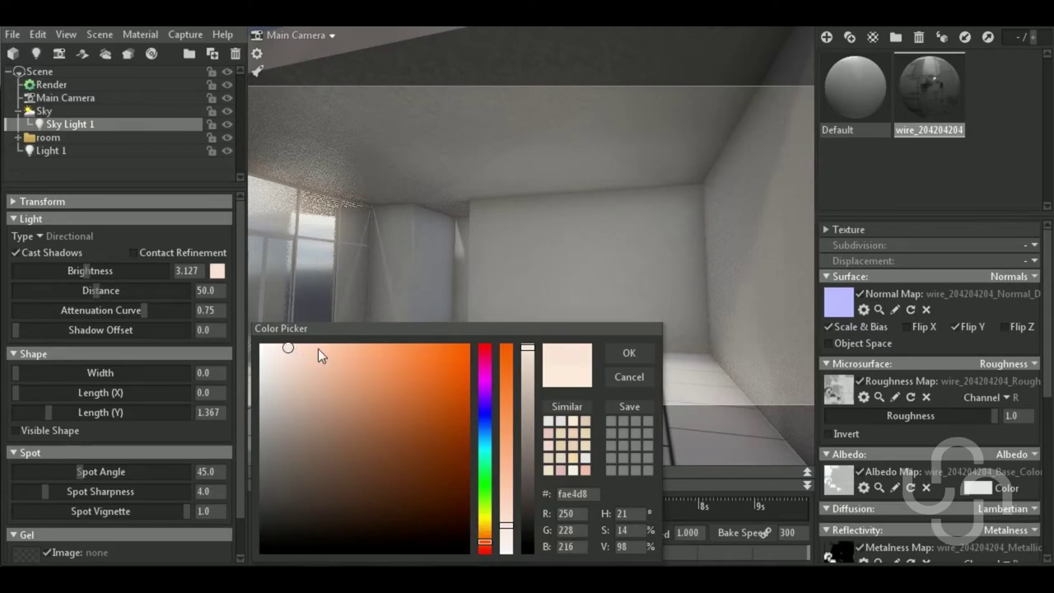
left_click(319, 350)
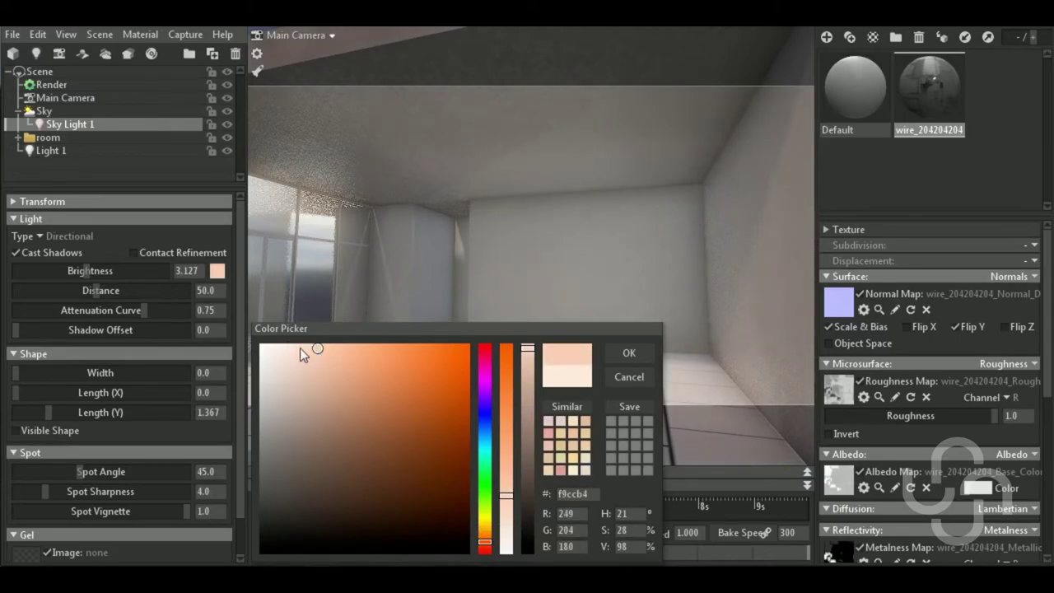
left_click(299, 347)
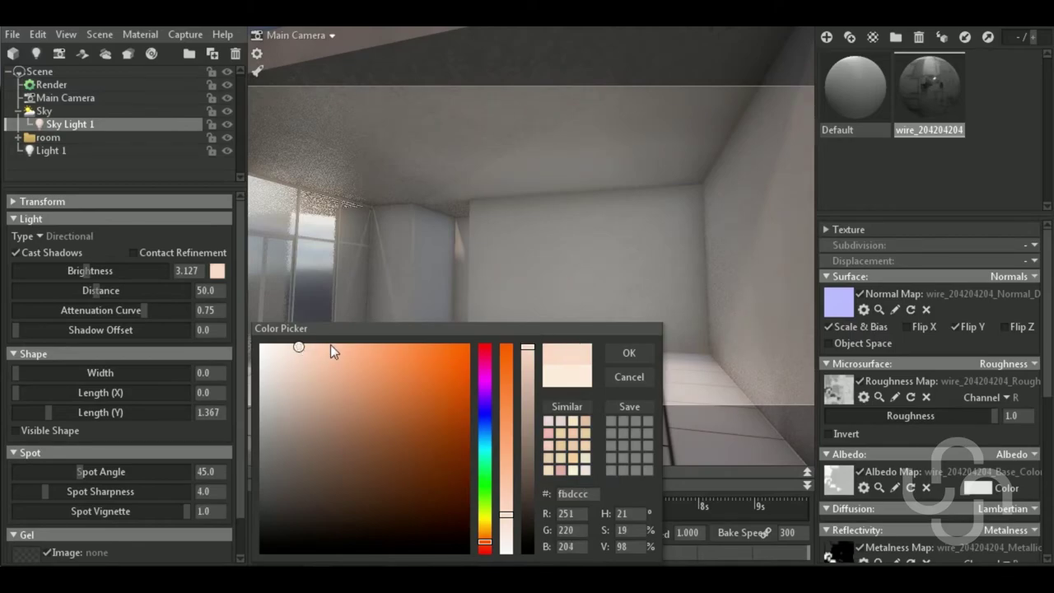
left_click(331, 346)
left_click(623, 351)
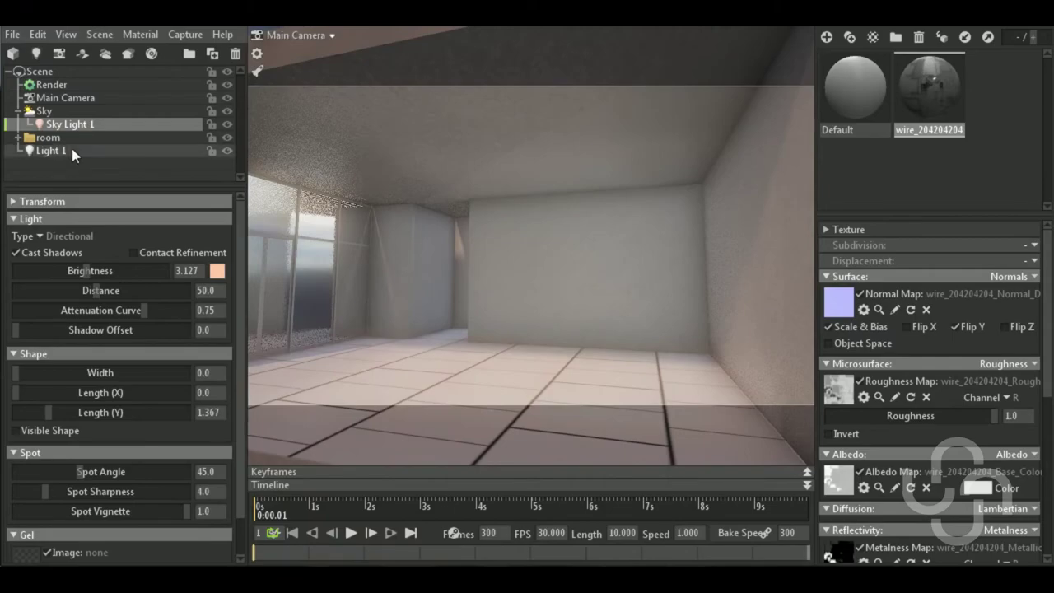
left_click(72, 151)
Tint omni Light 1's brightness colour pale blue (cde4ff) in the Color Picker
left_click(218, 271)
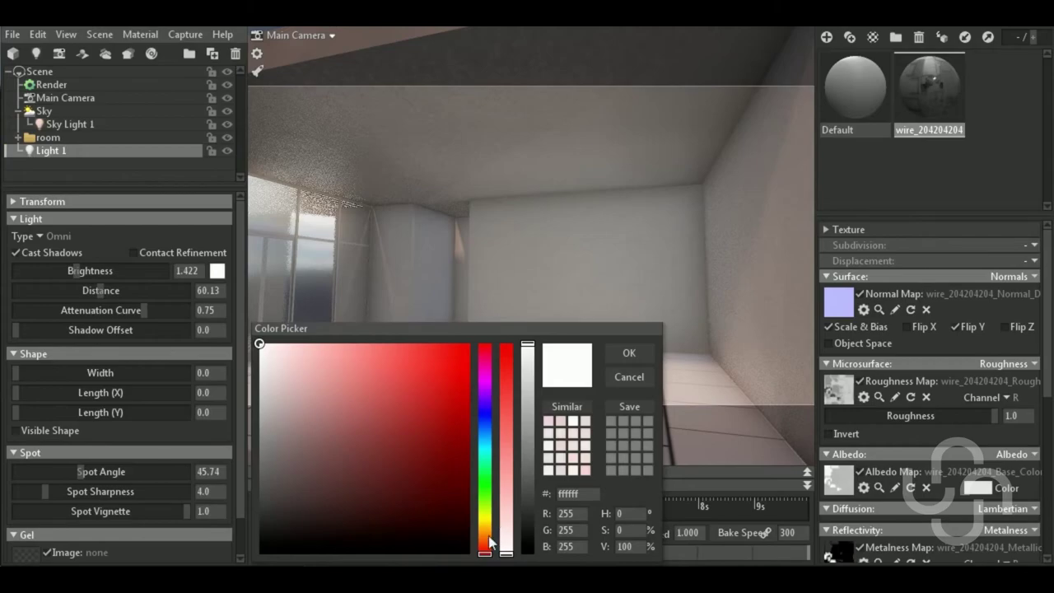
left_click(486, 535)
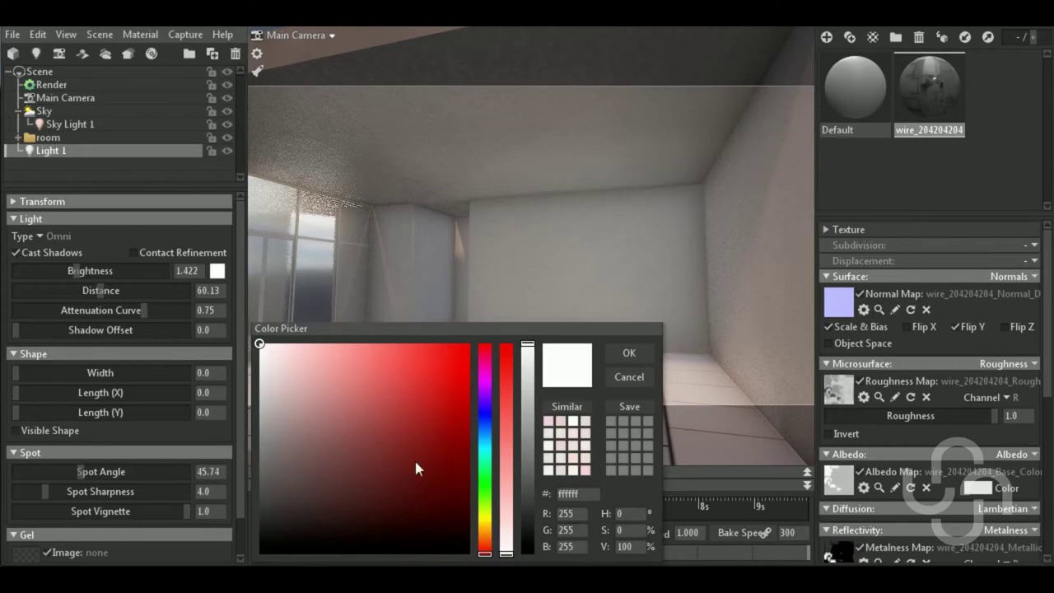
left_click(287, 346)
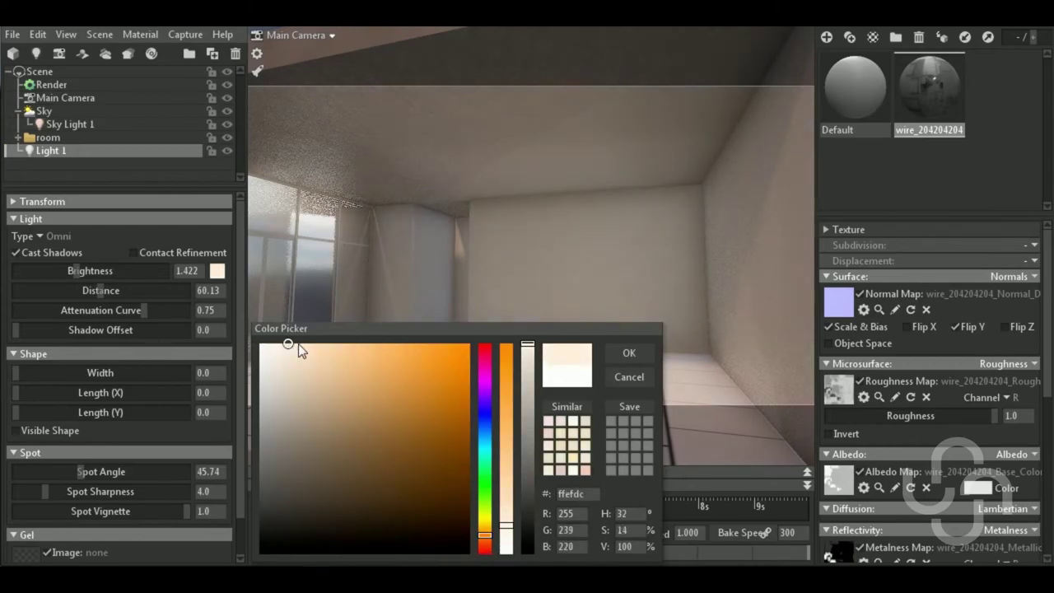
left_click(301, 343)
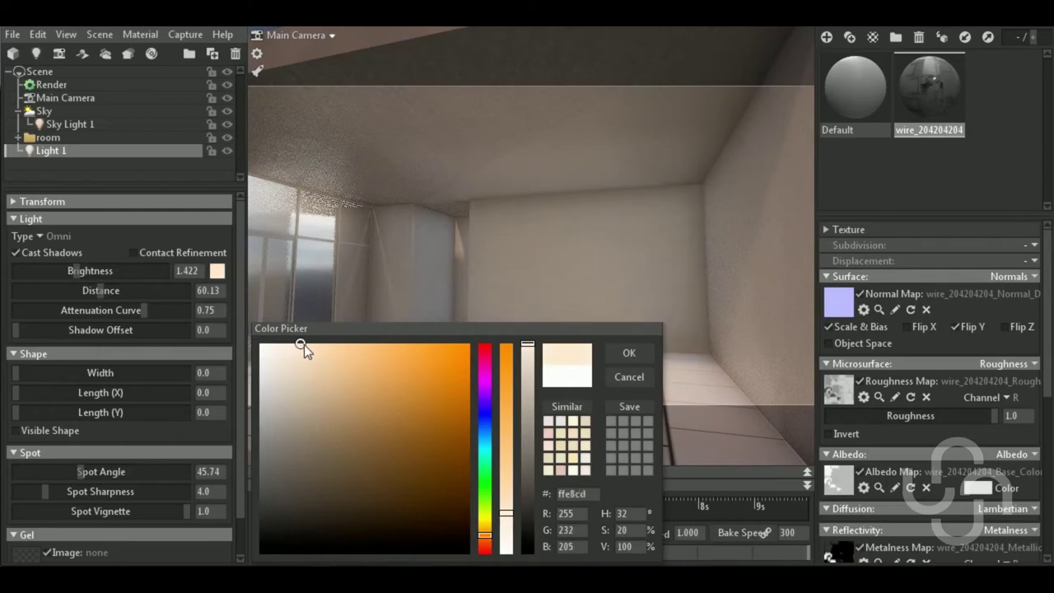
left_click(490, 430)
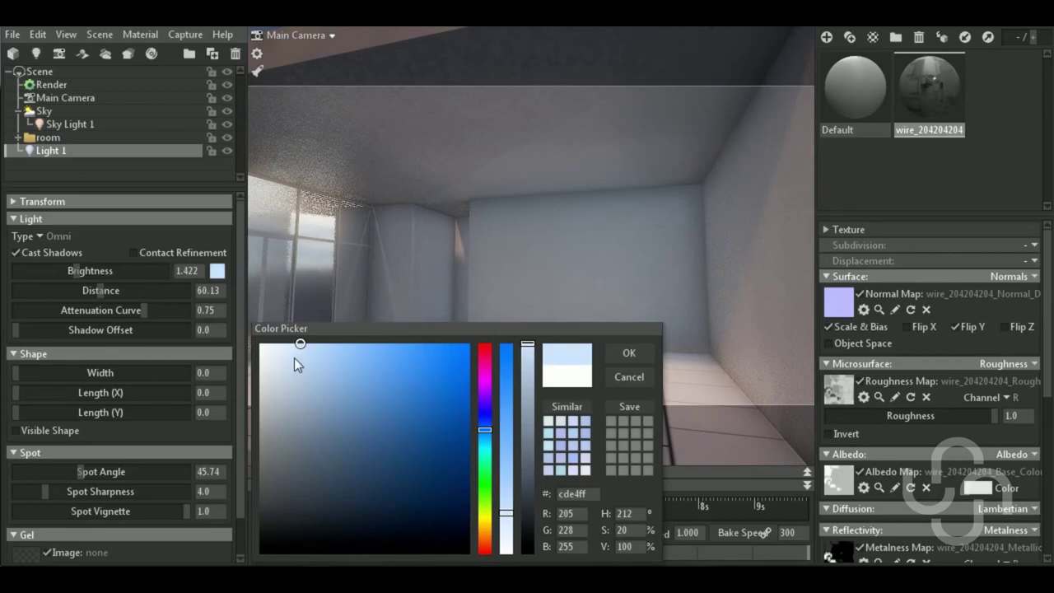
left_click(626, 353)
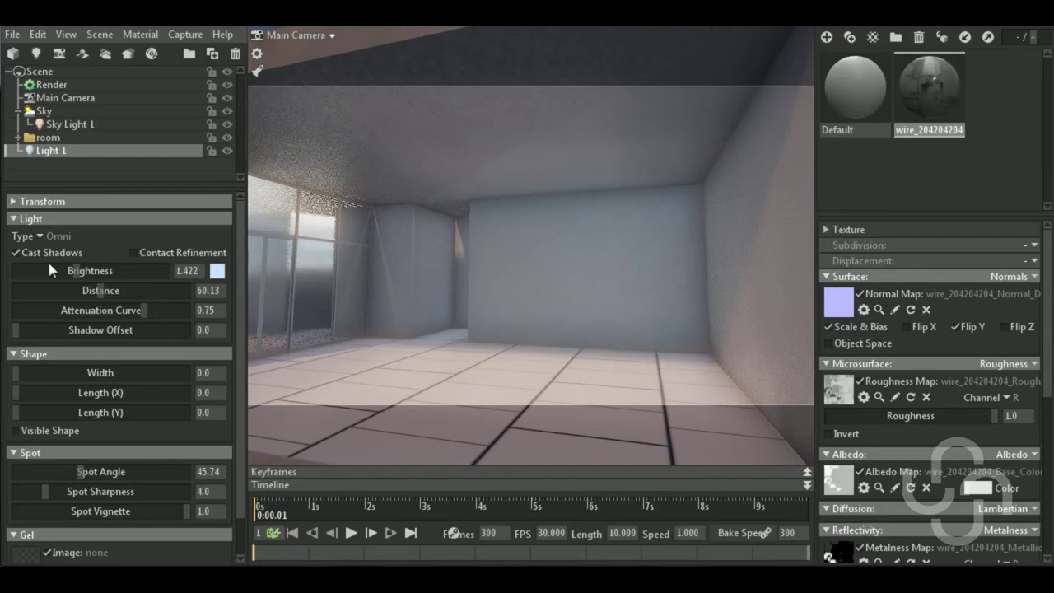
Collapse Sky, expand room in the outliner, toggle Speedy viewport on and off, and show the Capture menu
left_click(17, 111)
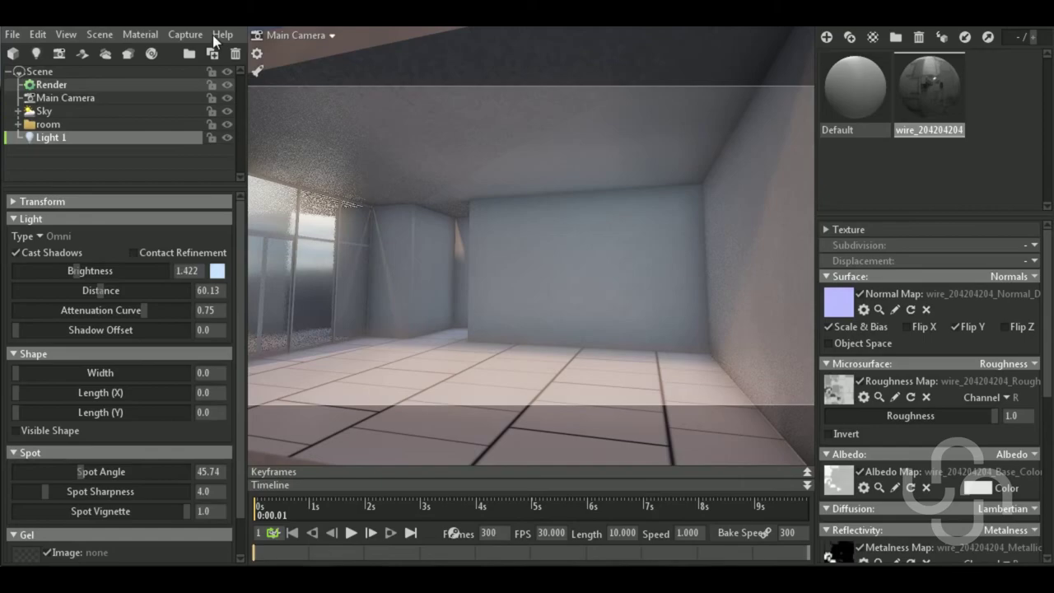
left_click(187, 33)
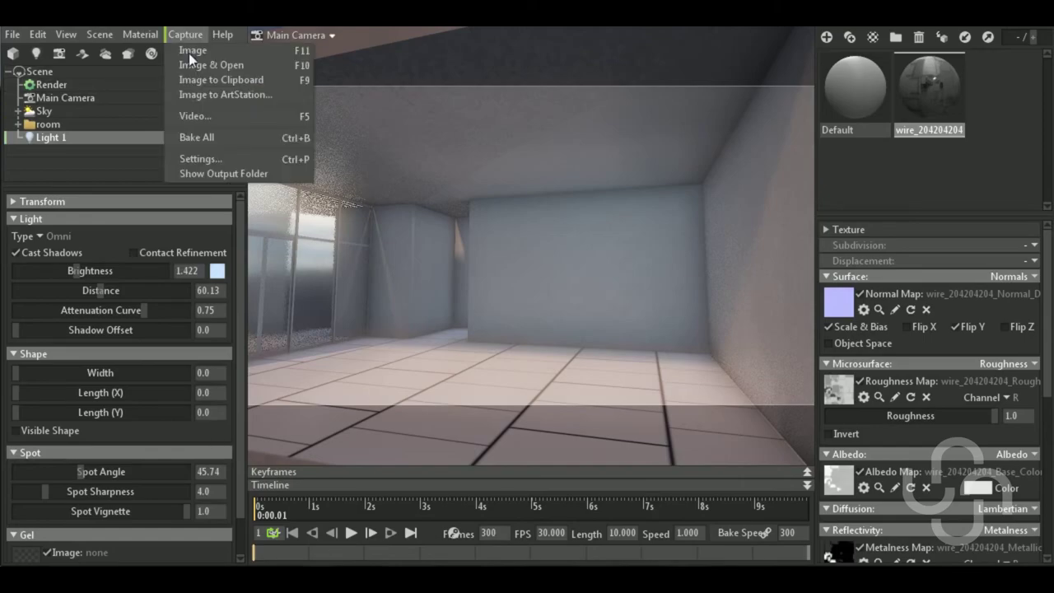
left_click(424, 52)
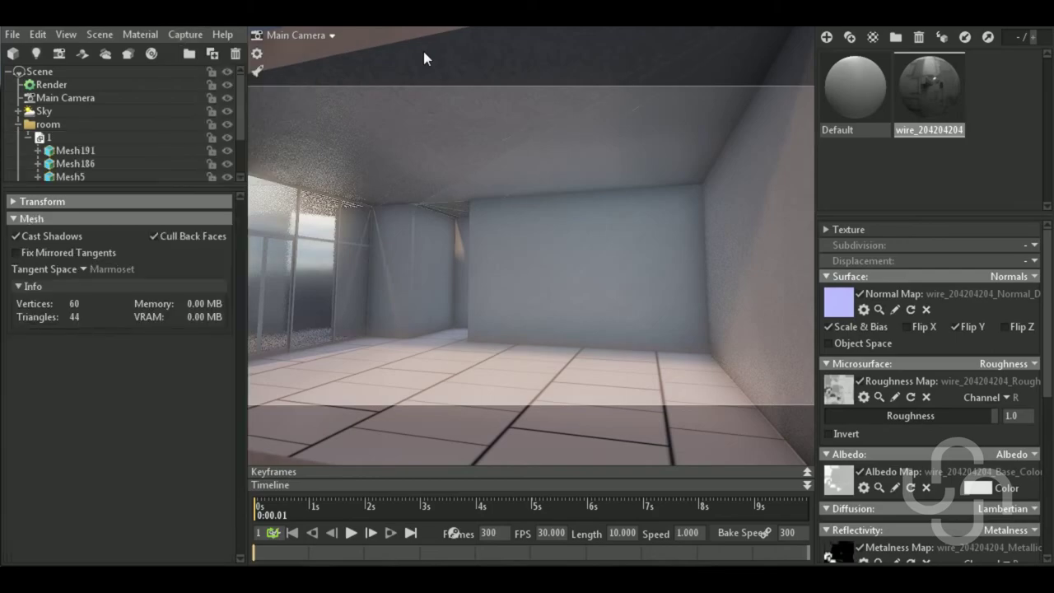
left_click(257, 73)
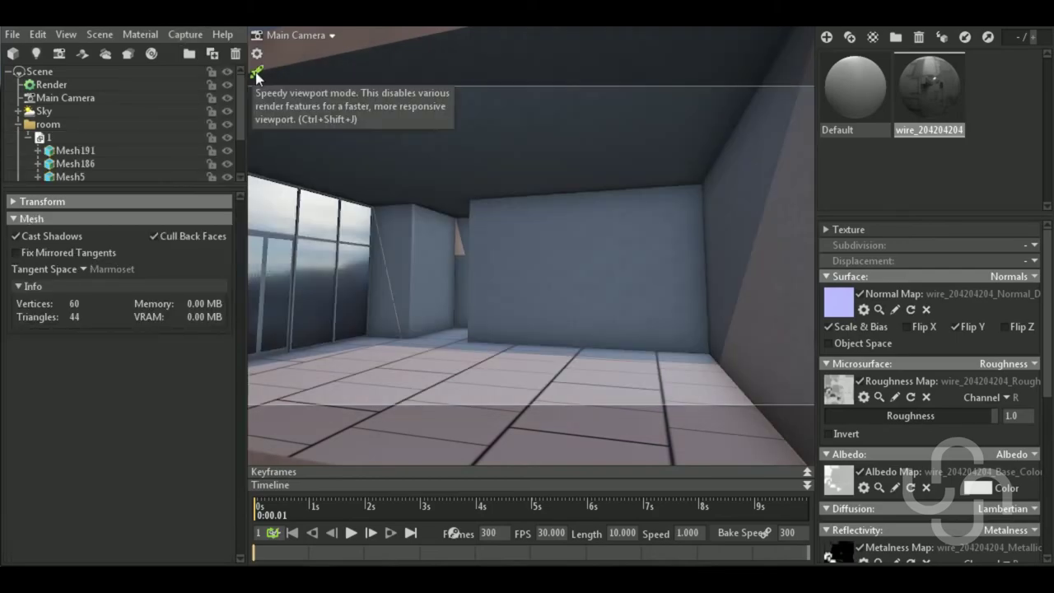
left_click(256, 73)
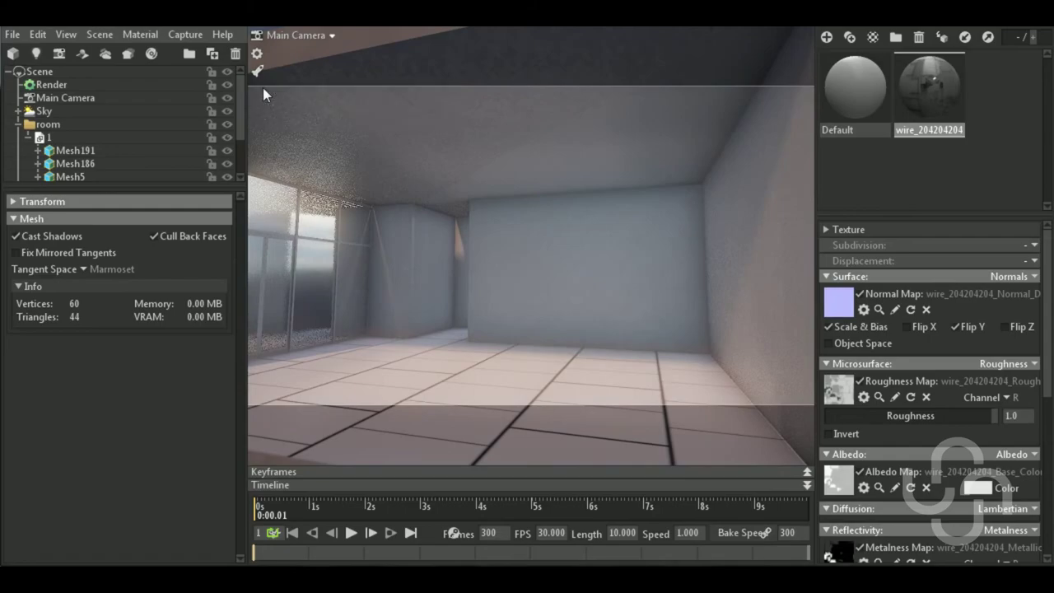
left_click(186, 38)
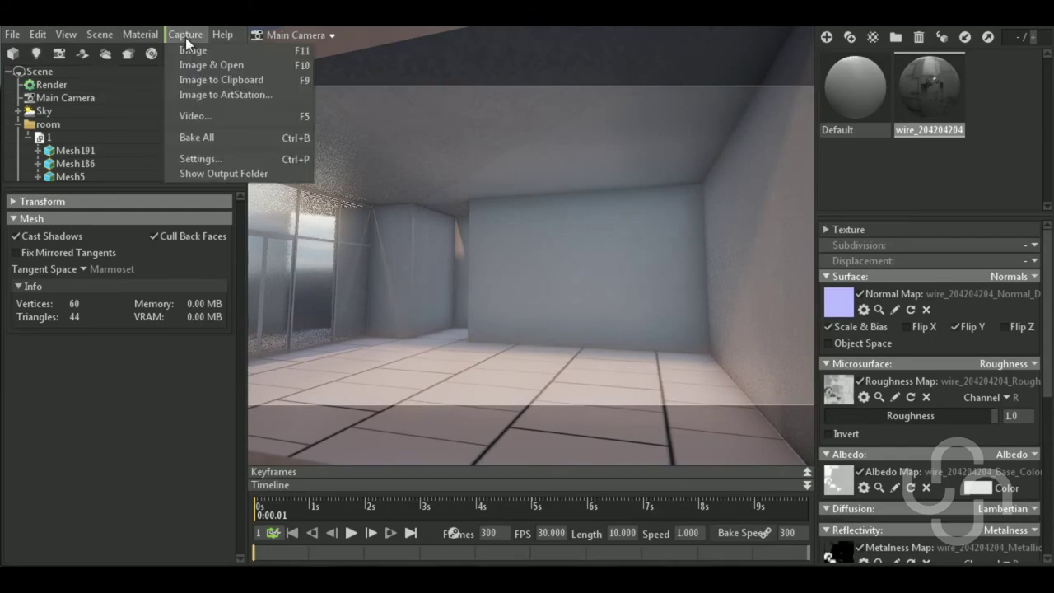
Set Image Sampling to 400x in Capture Settings and confirm with OK
left_click(195, 158)
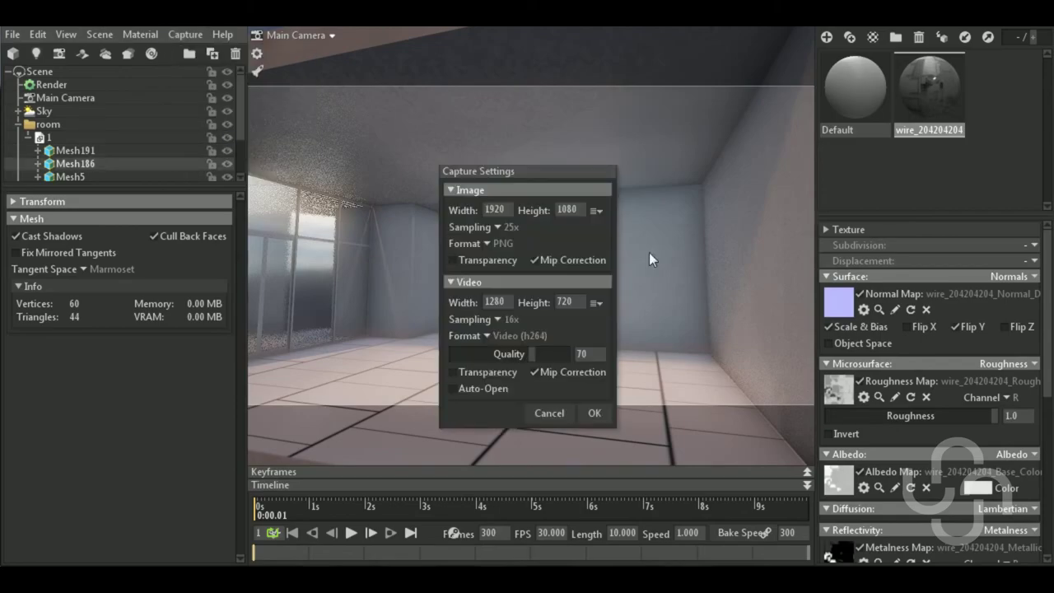
left_click(496, 226)
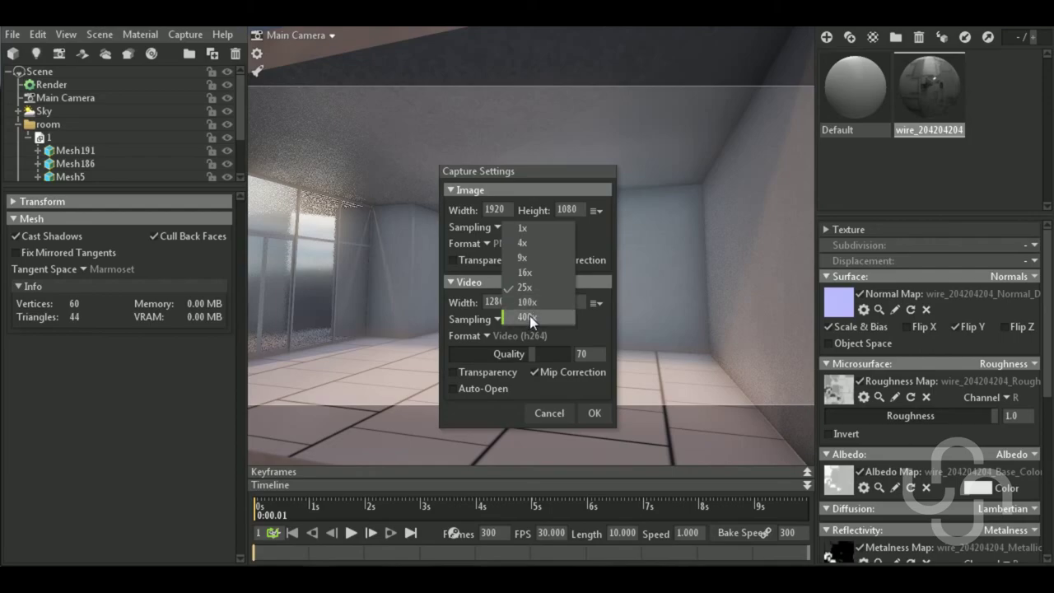
left_click(527, 316)
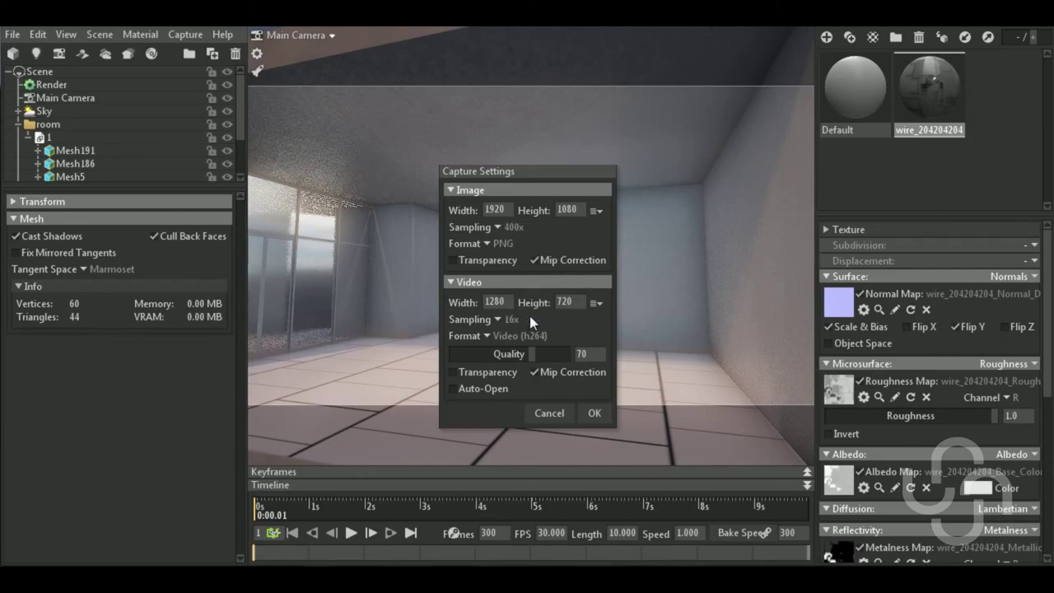
left_click(596, 413)
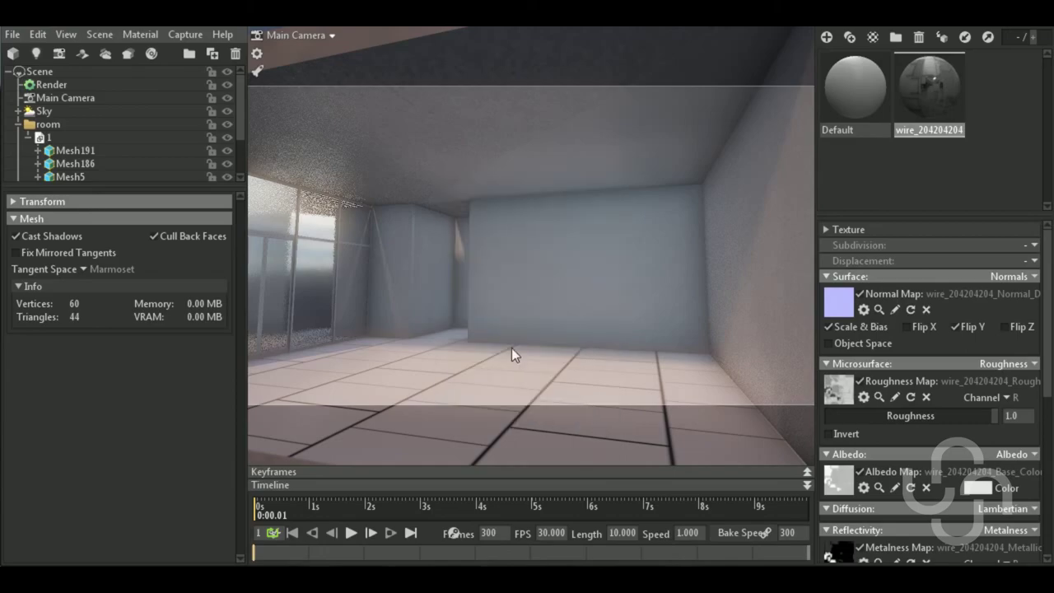
Render the current camera view of the room as a still image via Capture > Image
left_click(191, 35)
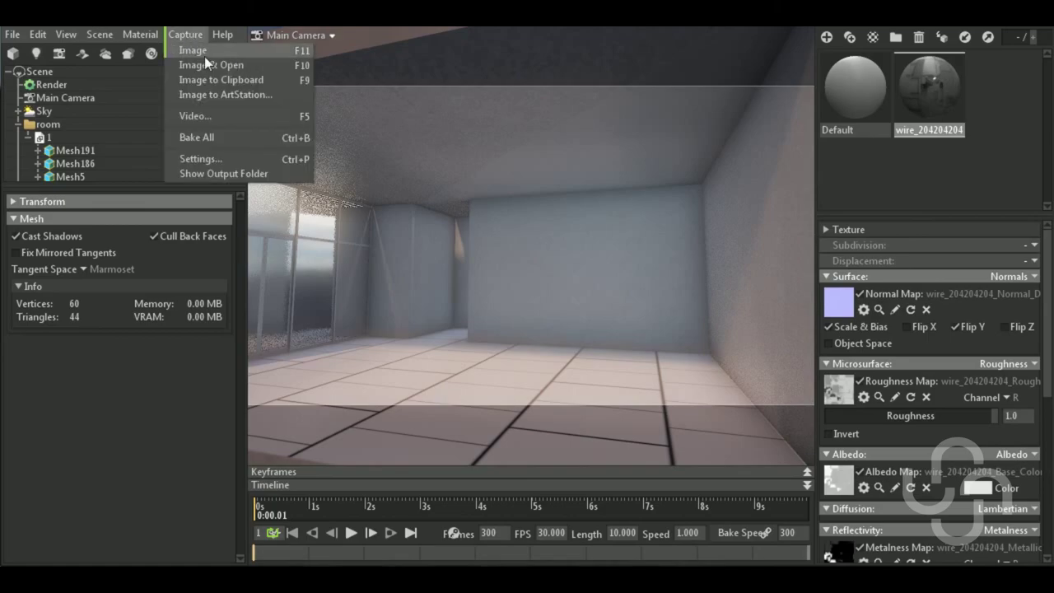
left_click(256, 52)
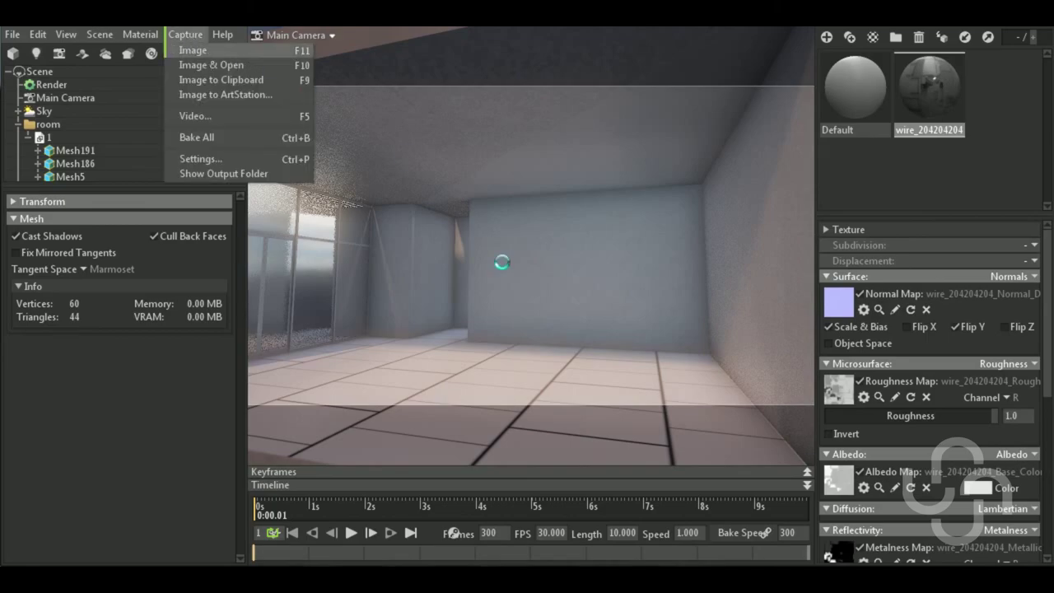